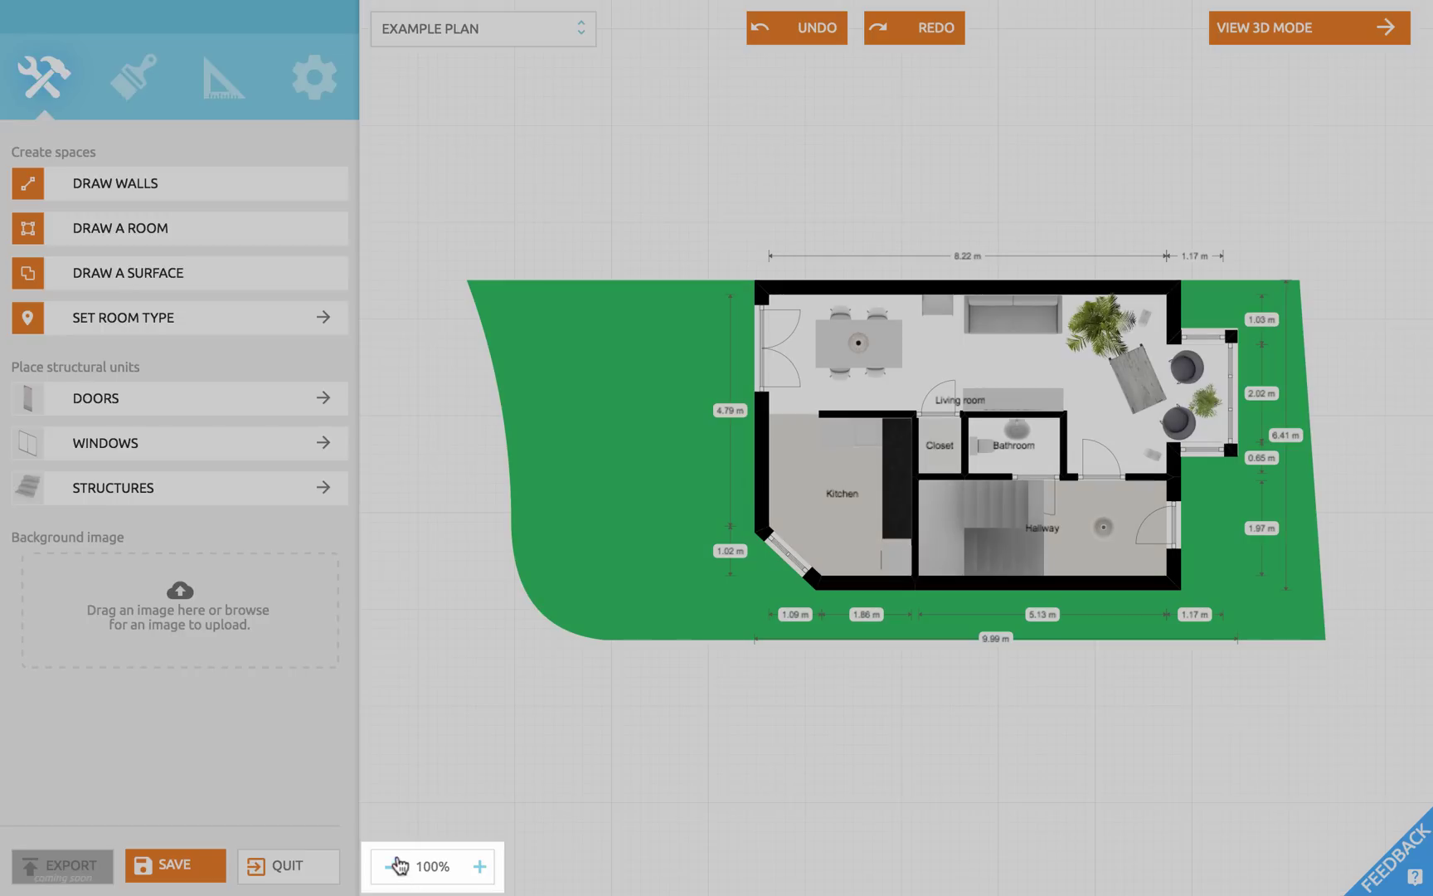
- Zoom and pan around the example plan to inspect it, then recentre it at normal size
{"action": "left_click", "coordinate": [479, 866]}
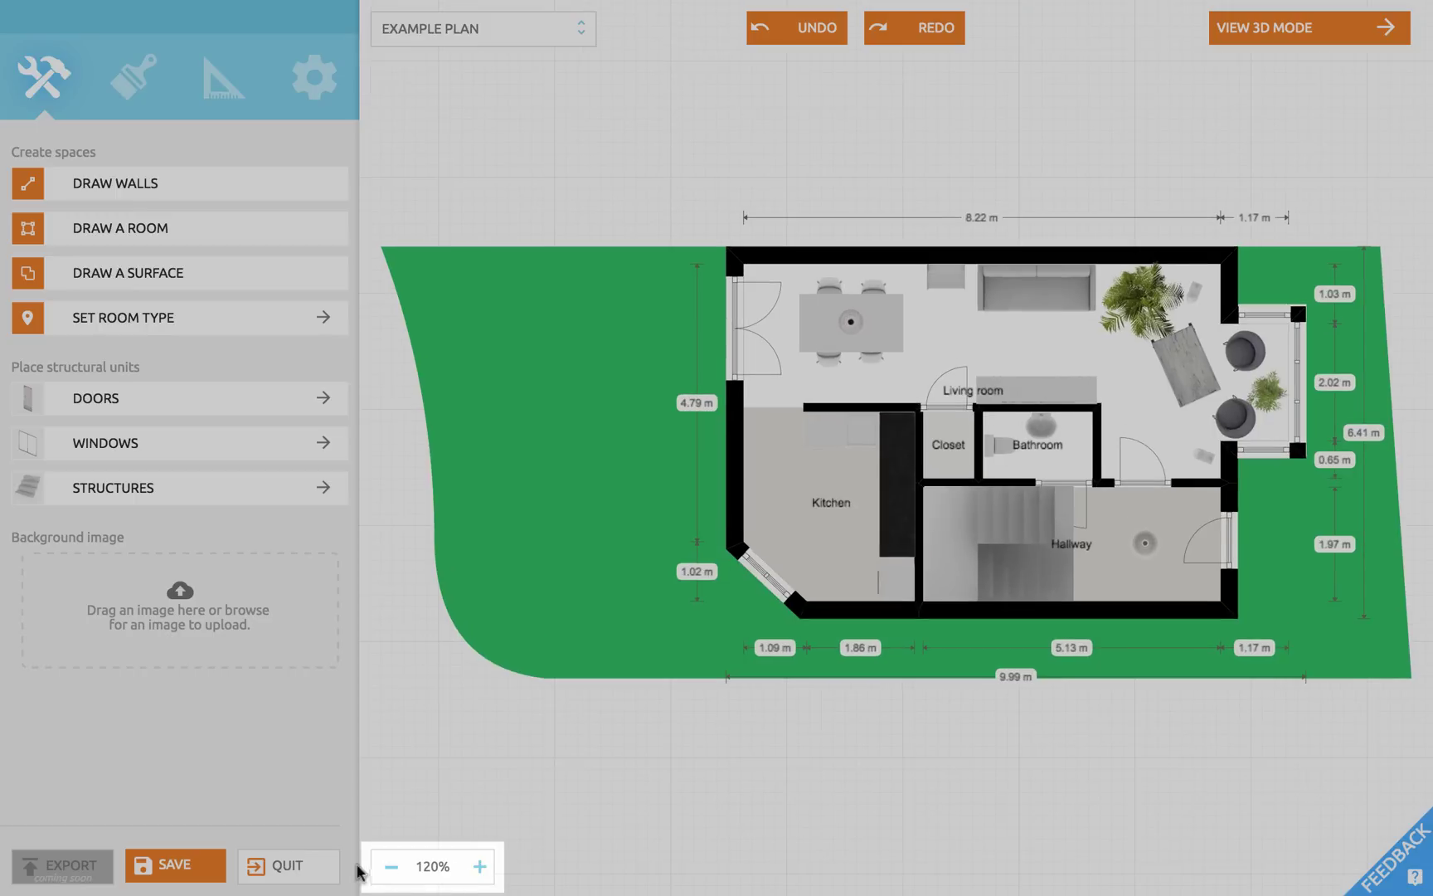
{"action": "left_click", "coordinate": [391, 866]}
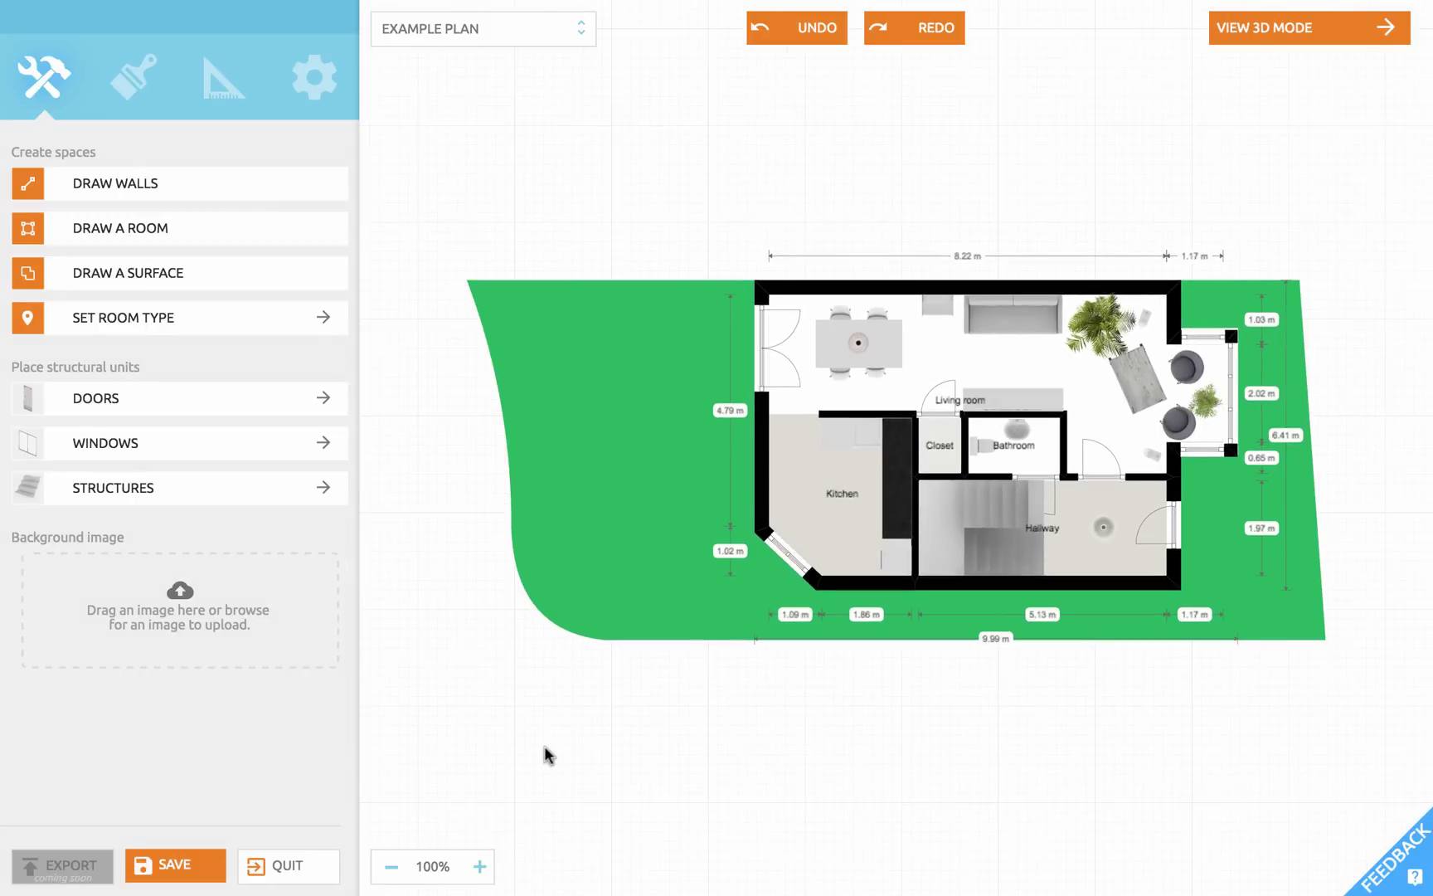
{"action": "scroll", "coordinate": [784, 703], "scroll_direction": "up", "scroll_amount": 5}
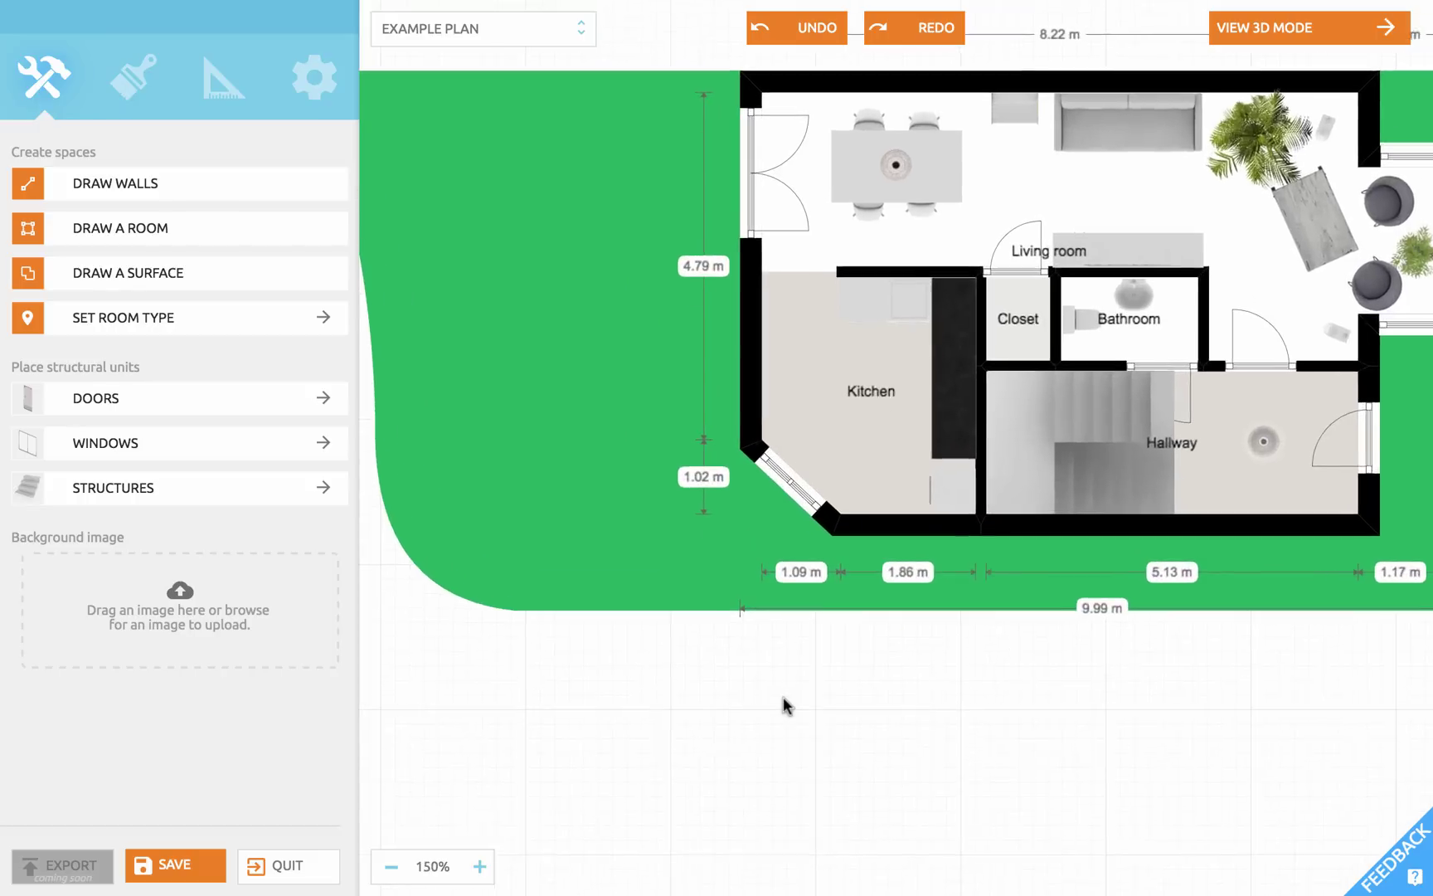
{"action": "scroll", "coordinate": [786, 704], "scroll_direction": "down", "scroll_amount": 5}
{"action": "scroll", "coordinate": [788, 703], "scroll_direction": "down", "scroll_amount": 1}
{"action": "left_click_drag", "start_coordinate": [800, 697], "coordinate": [730, 707]}
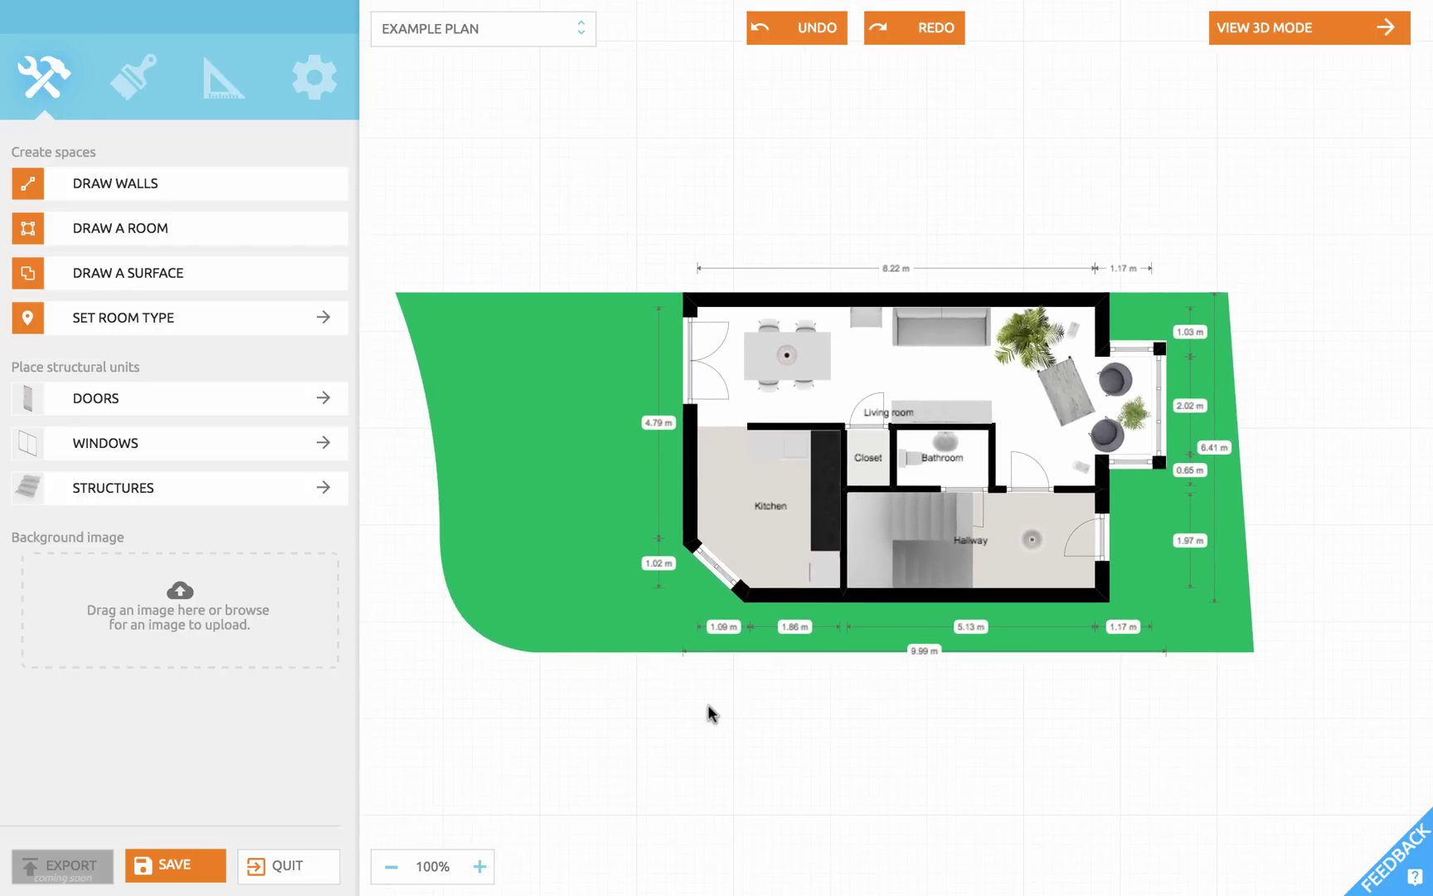
{"action": "left_click_drag", "start_coordinate": [633, 710], "coordinate": [397, 589]}
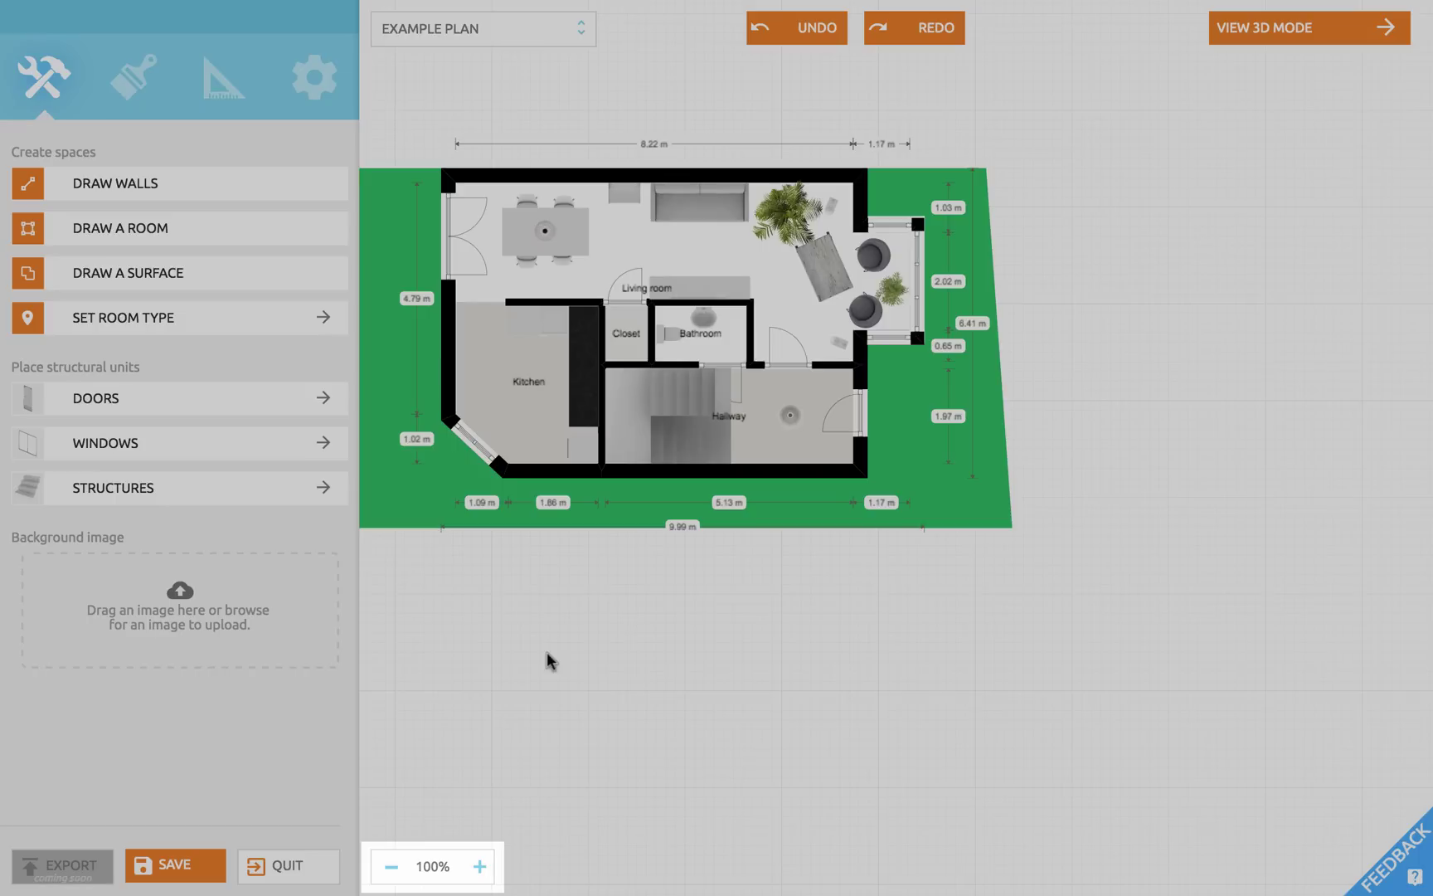
{"action": "left_click", "coordinate": [434, 867]}
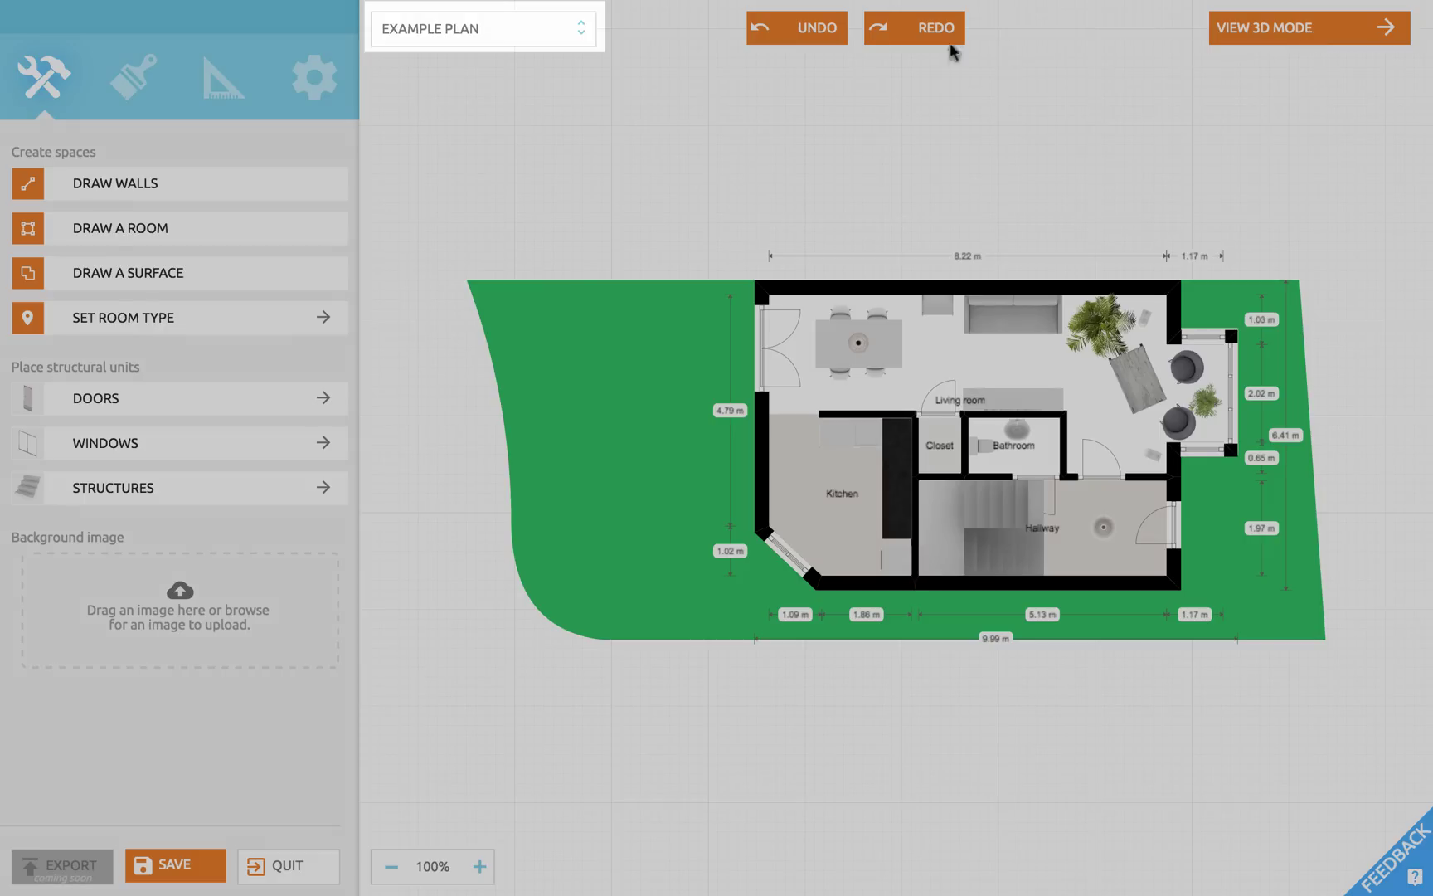
- Add a new floor from the floor list, name it 'Ground floor', and open it
{"action": "left_click", "coordinate": [582, 29]}
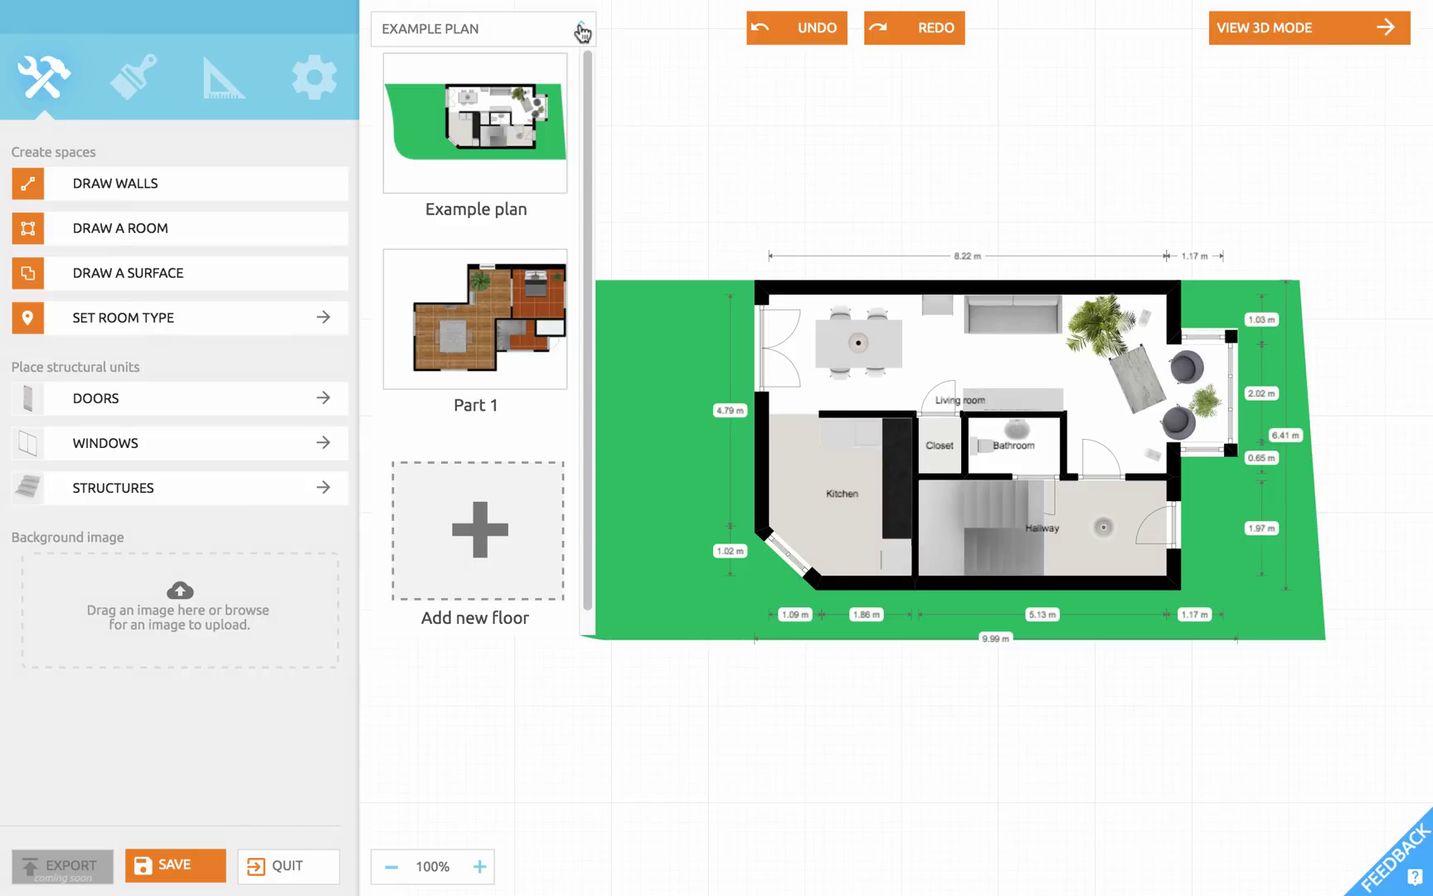
{"action": "mouse_move", "coordinate": [516, 291]}
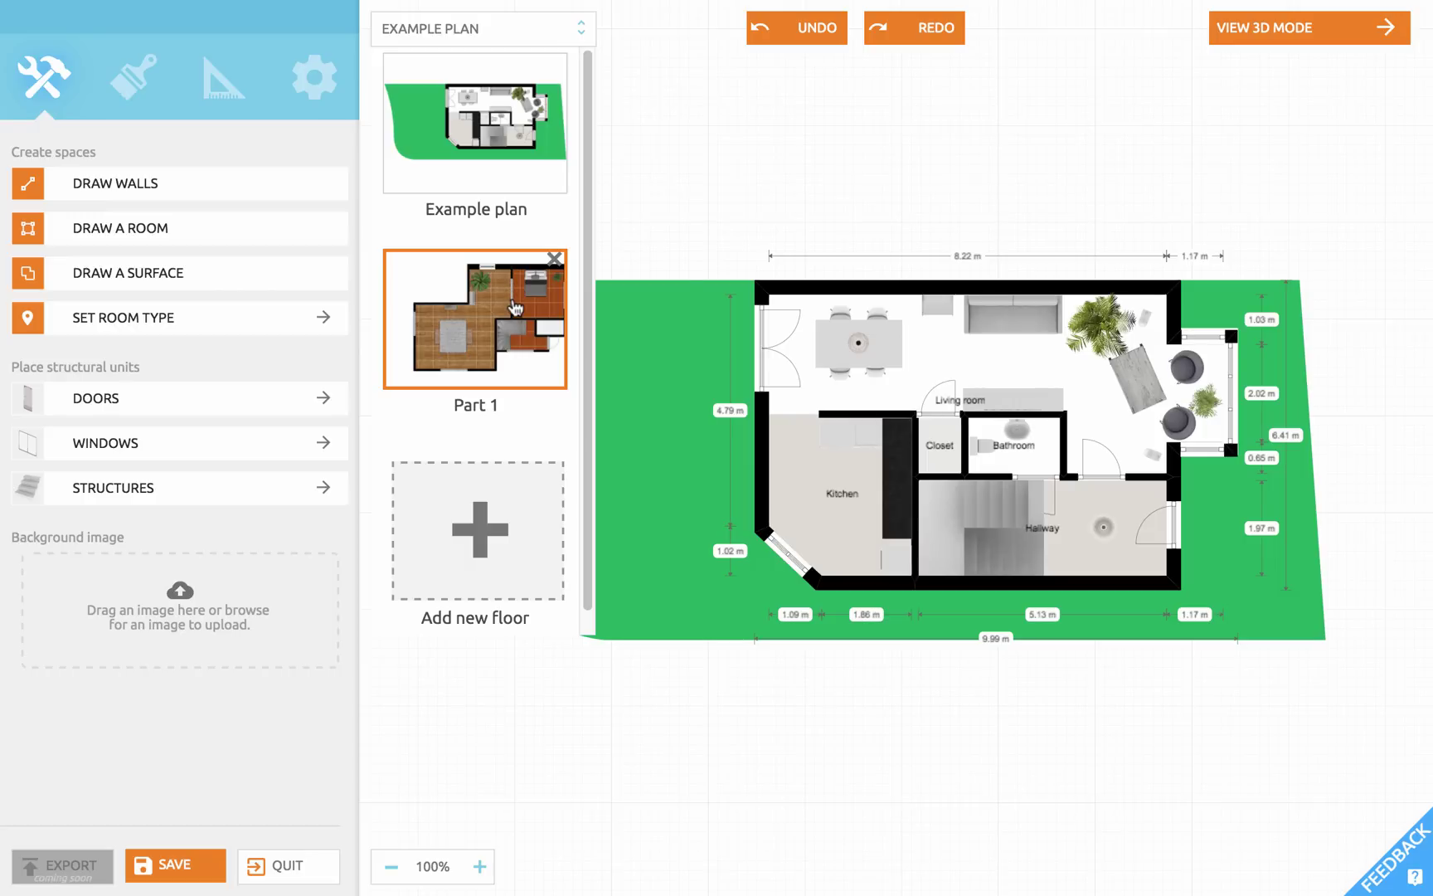
{"action": "left_click", "coordinate": [496, 533]}
{"action": "left_click", "coordinate": [481, 599]}
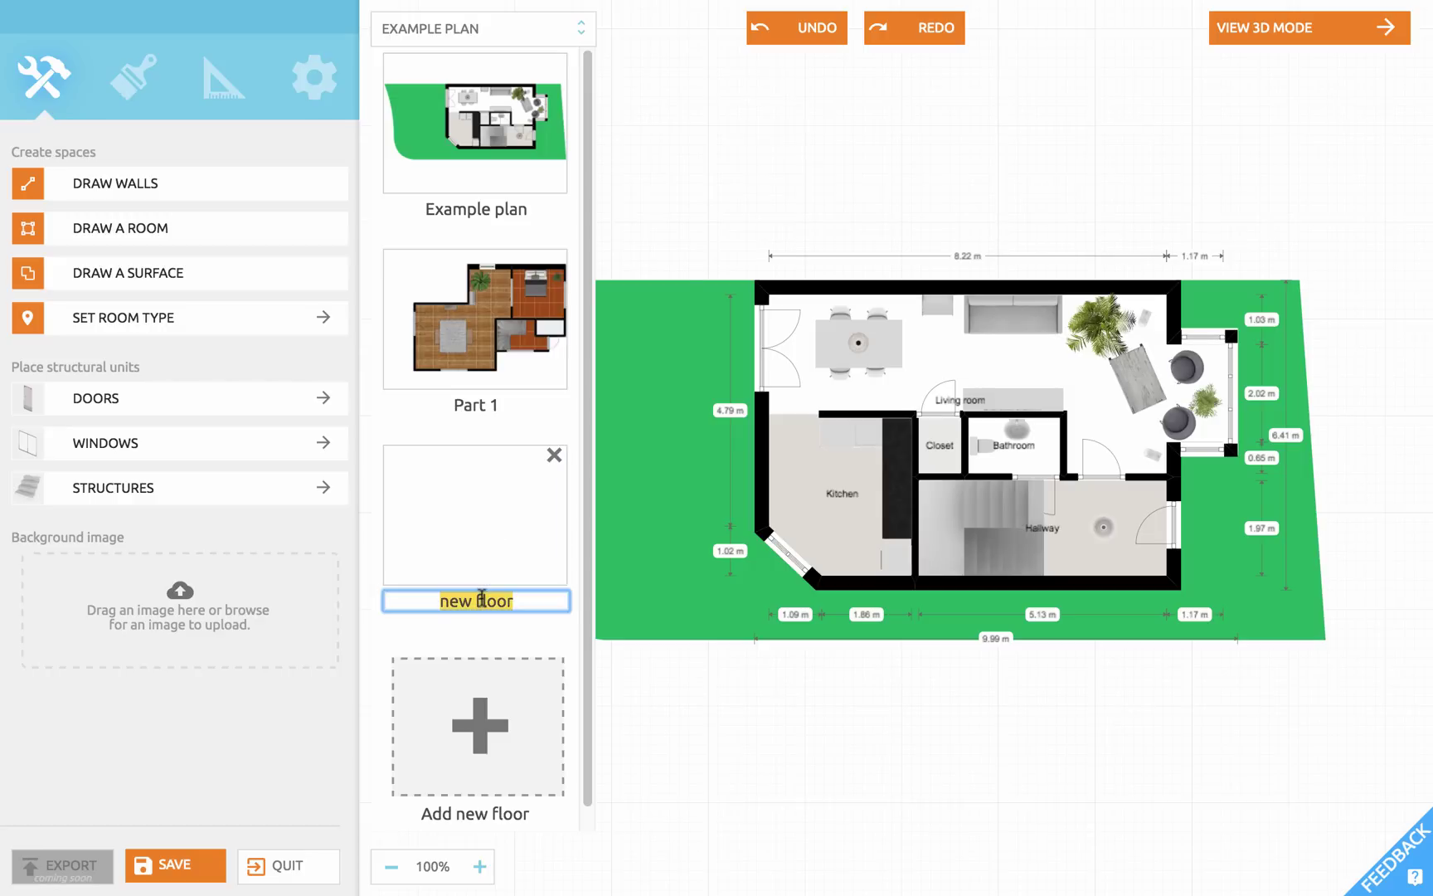
{"action": "type", "text": "Ground fl"}
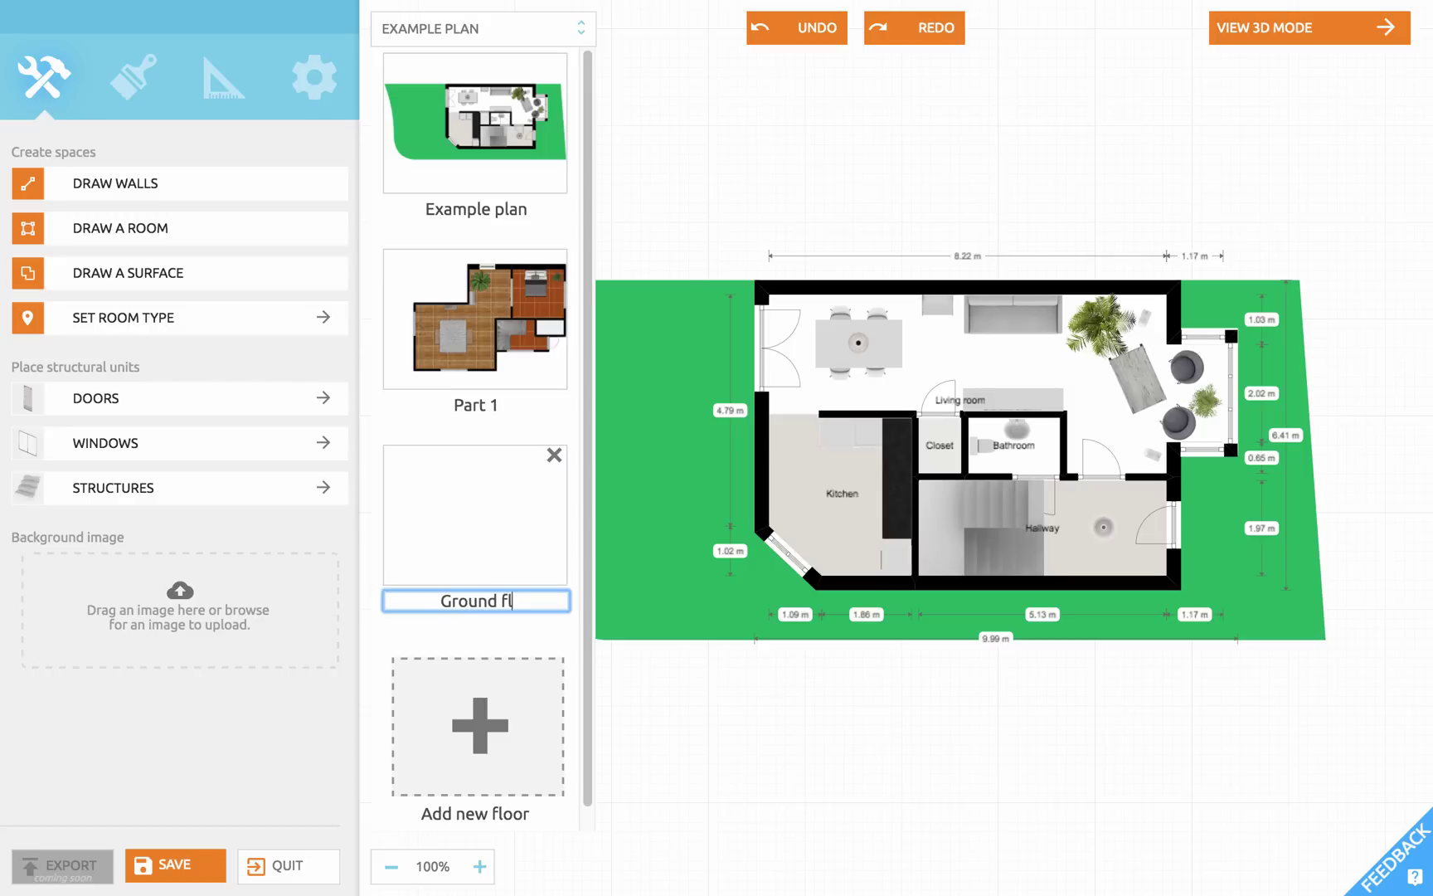
{"action": "type", "text": "oor"}
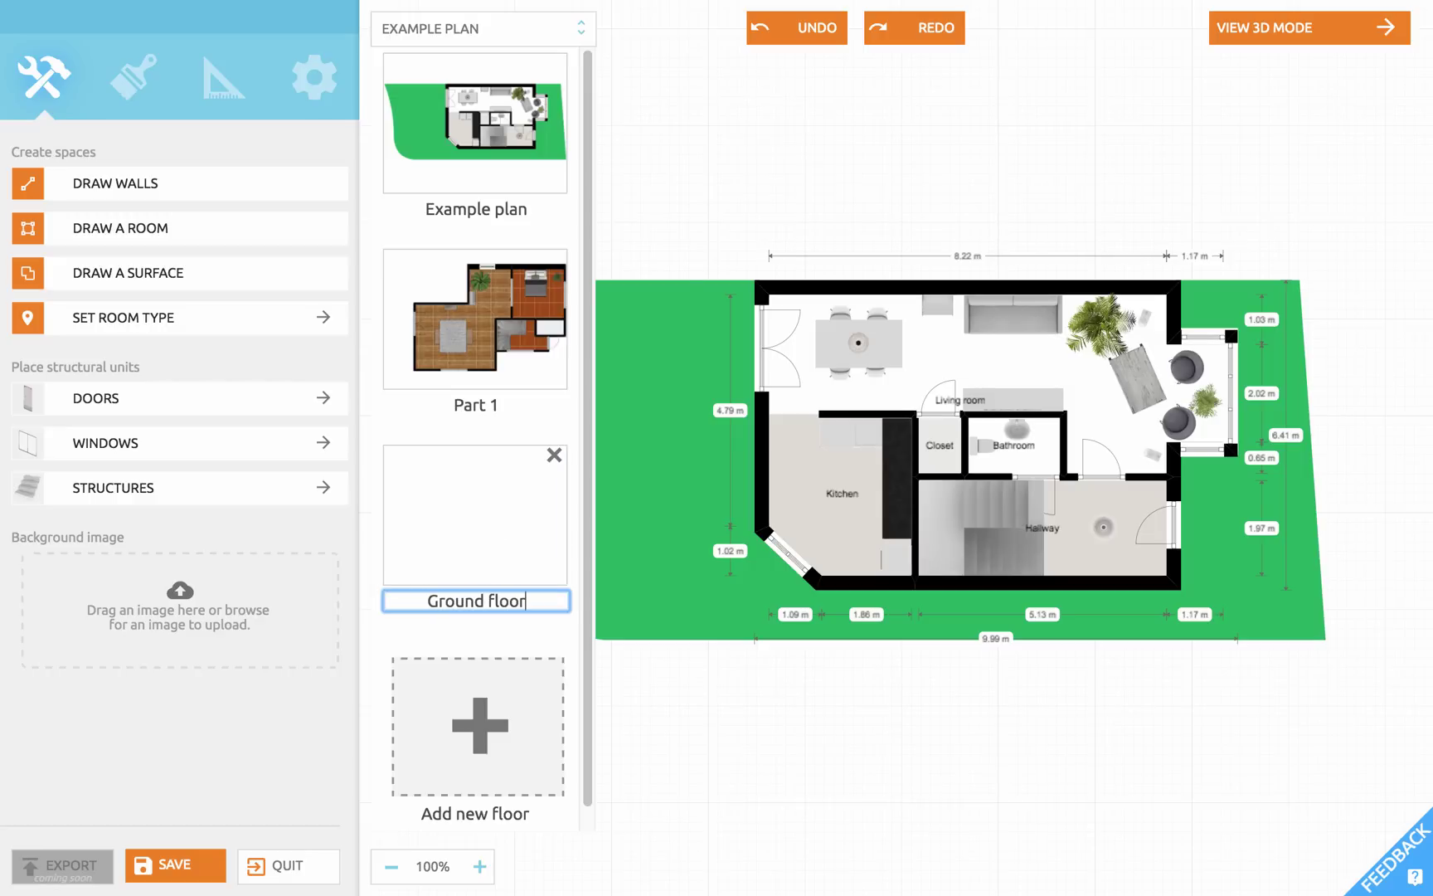
{"action": "left_click", "coordinate": [478, 489]}
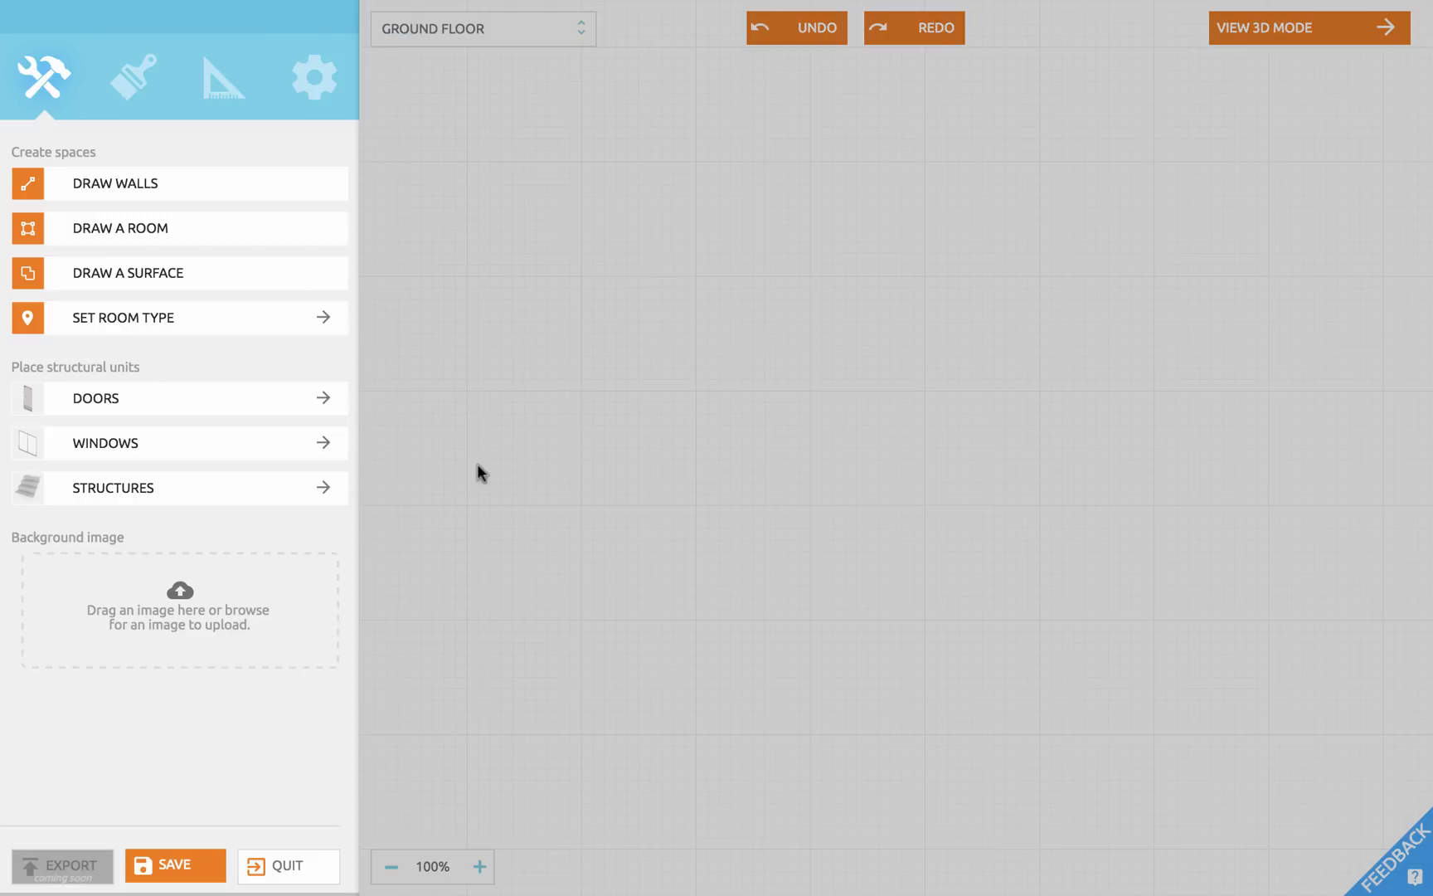
- Step through the three tutorial tips and display the furniture, colours and materials catalogue
{"action": "left_click", "coordinate": [37, 79]}
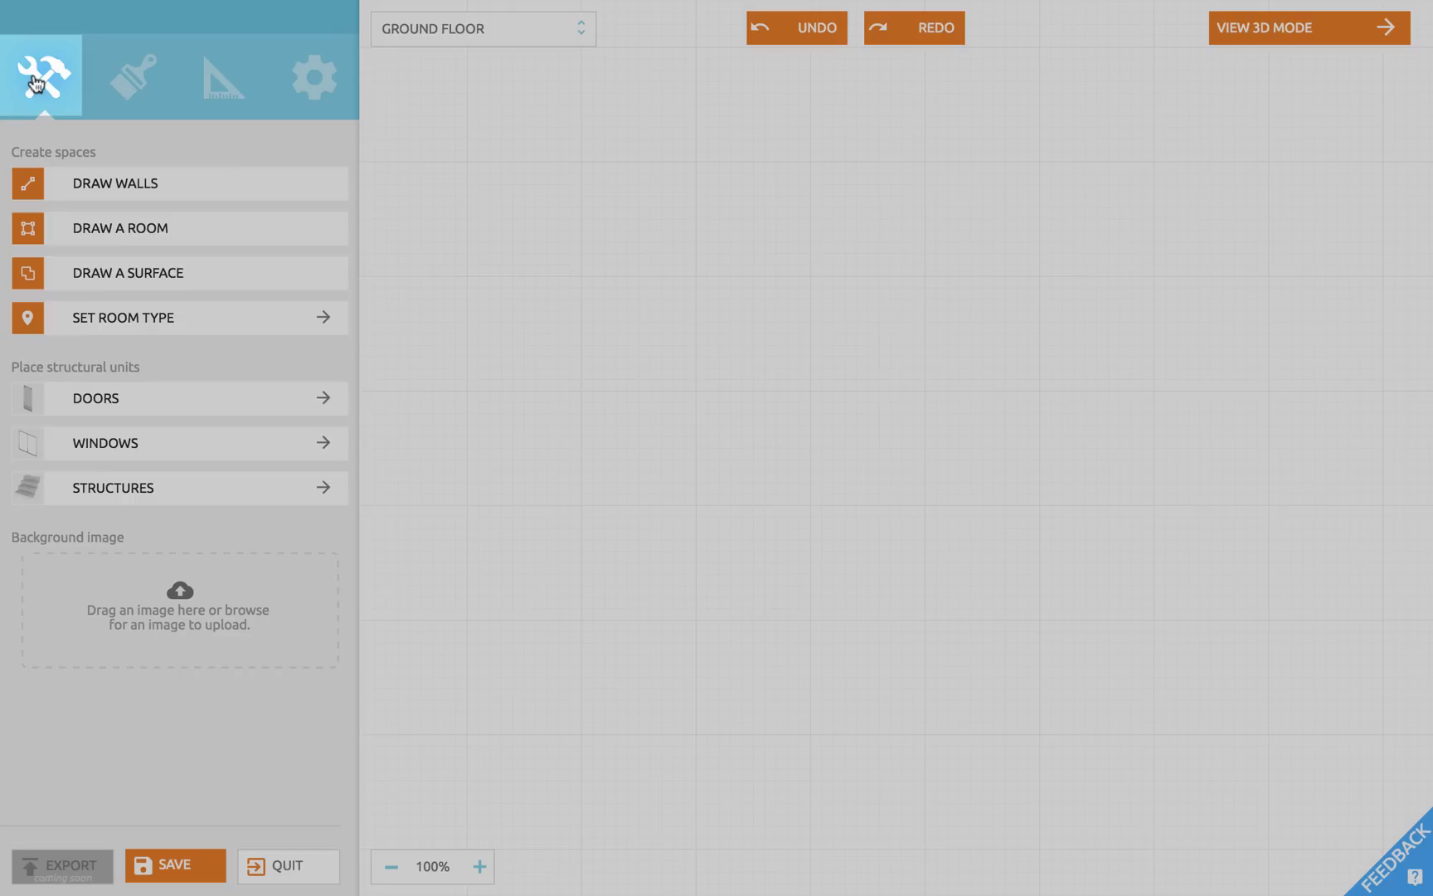
{"action": "left_click", "coordinate": [37, 80]}
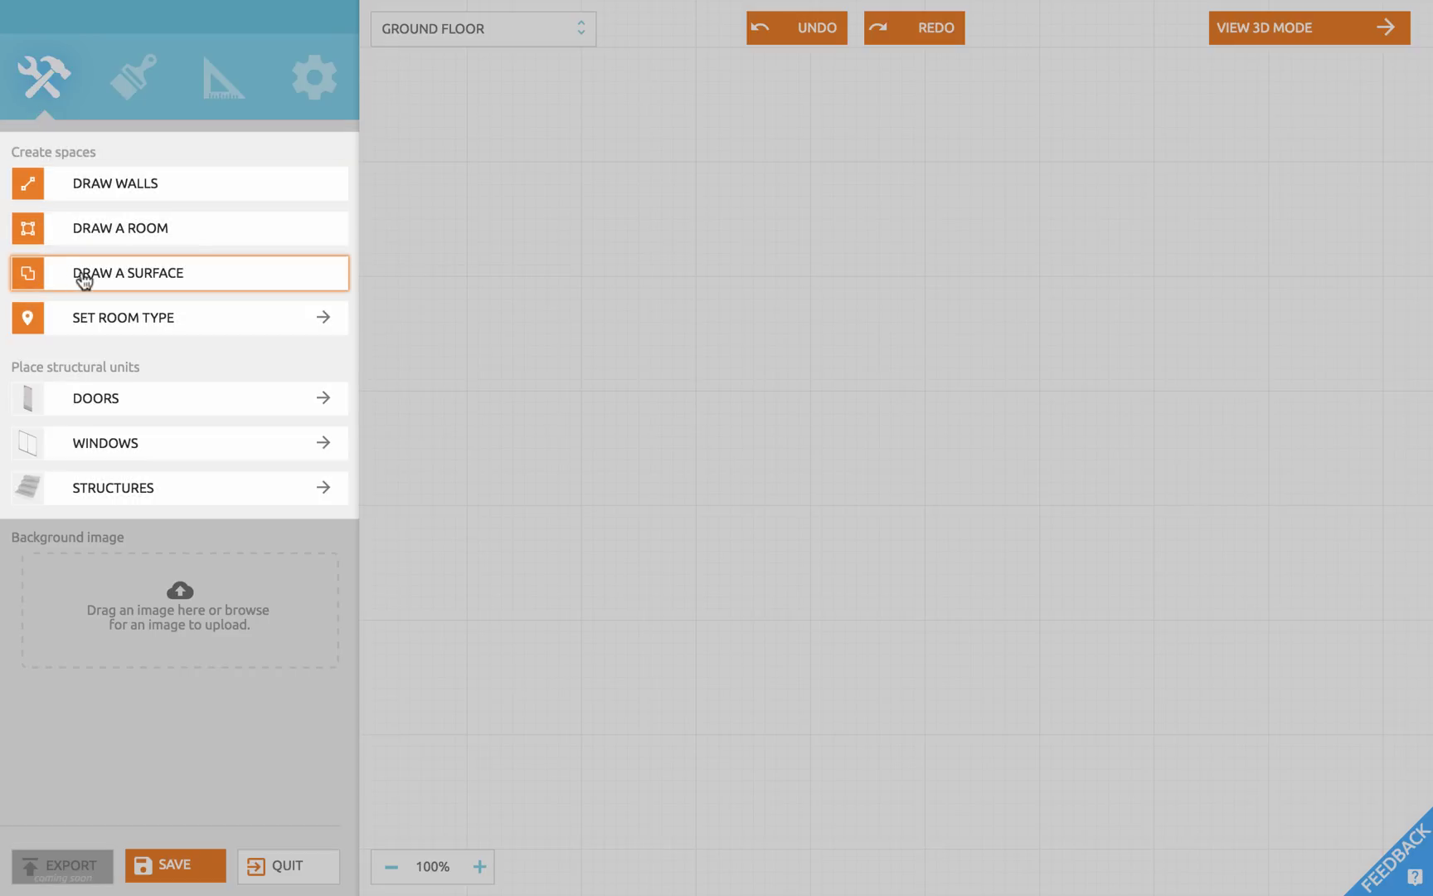
{"action": "left_click", "coordinate": [101, 486]}
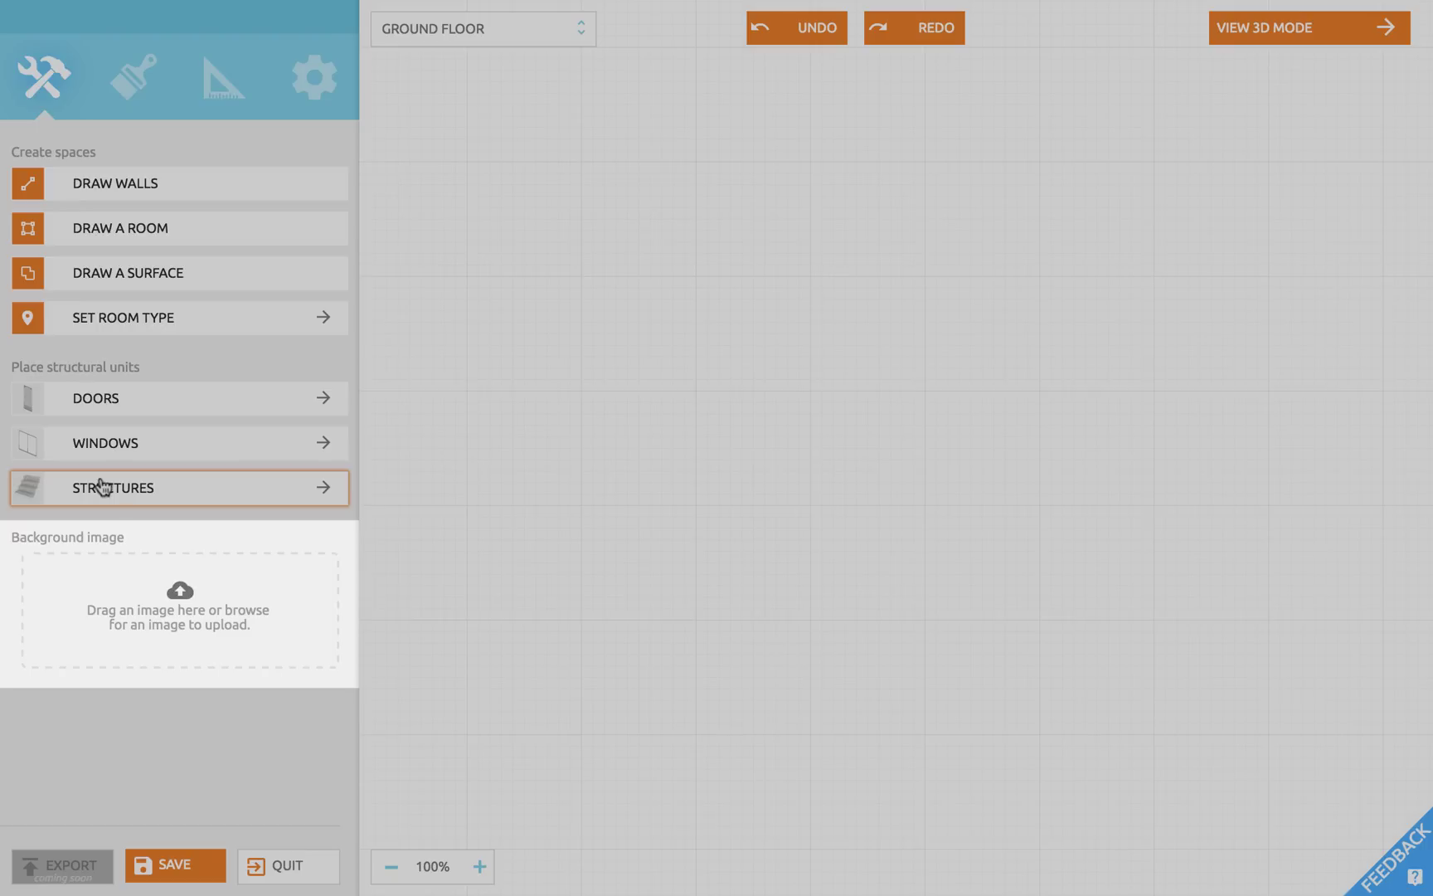
{"action": "left_click", "coordinate": [126, 69]}
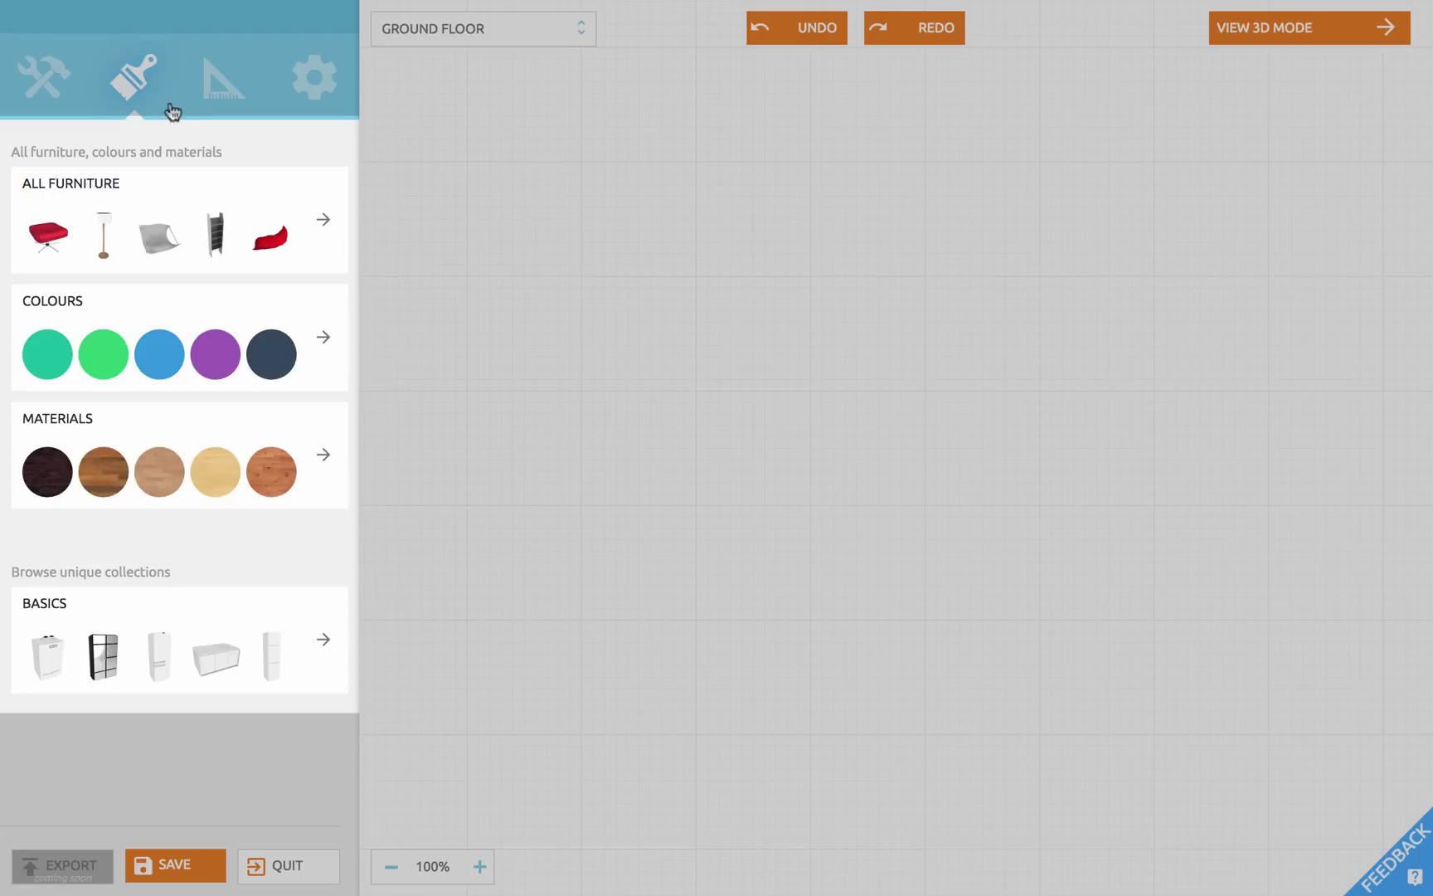
- Look over the labels-and-lines and Settings panels, then return to the Create spaces tools
{"action": "left_click", "coordinate": [204, 91]}
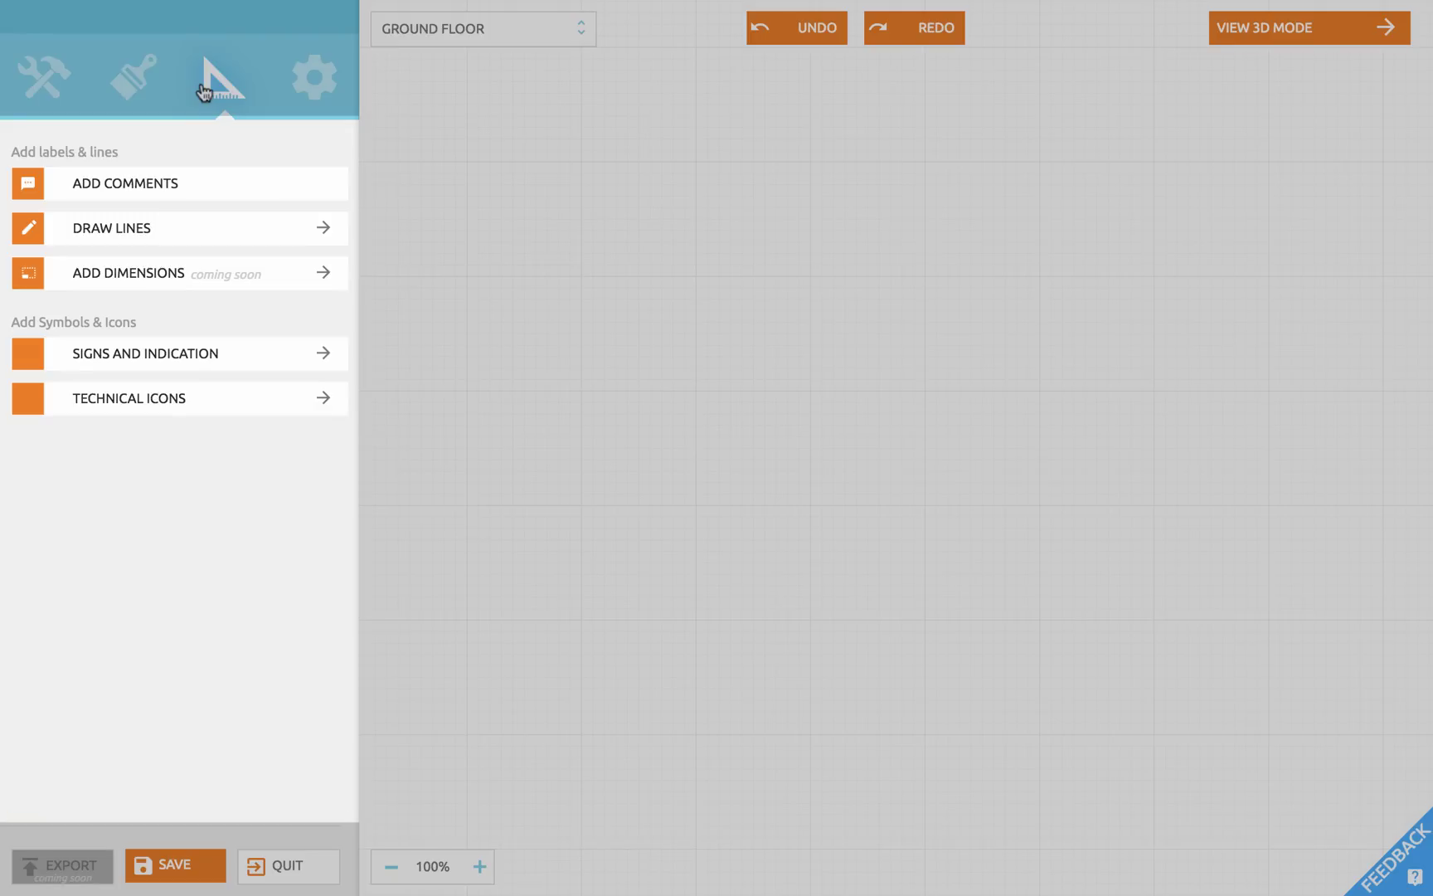
{"action": "left_click", "coordinate": [315, 79]}
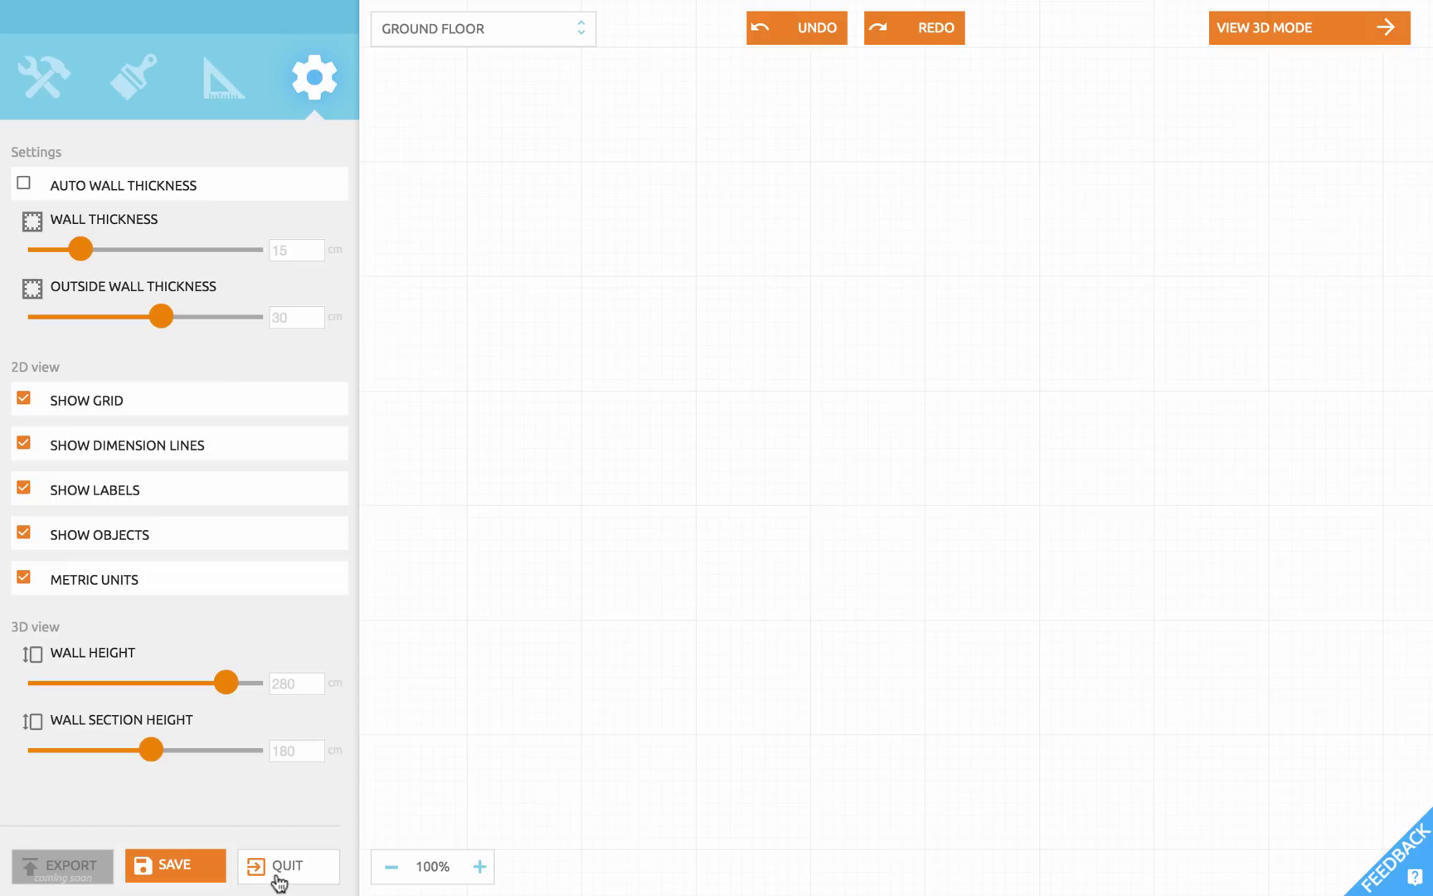
{"action": "left_click", "coordinate": [33, 103]}
{"action": "scroll", "coordinate": [647, 270], "scroll_direction": "up", "scroll_amount": 1}
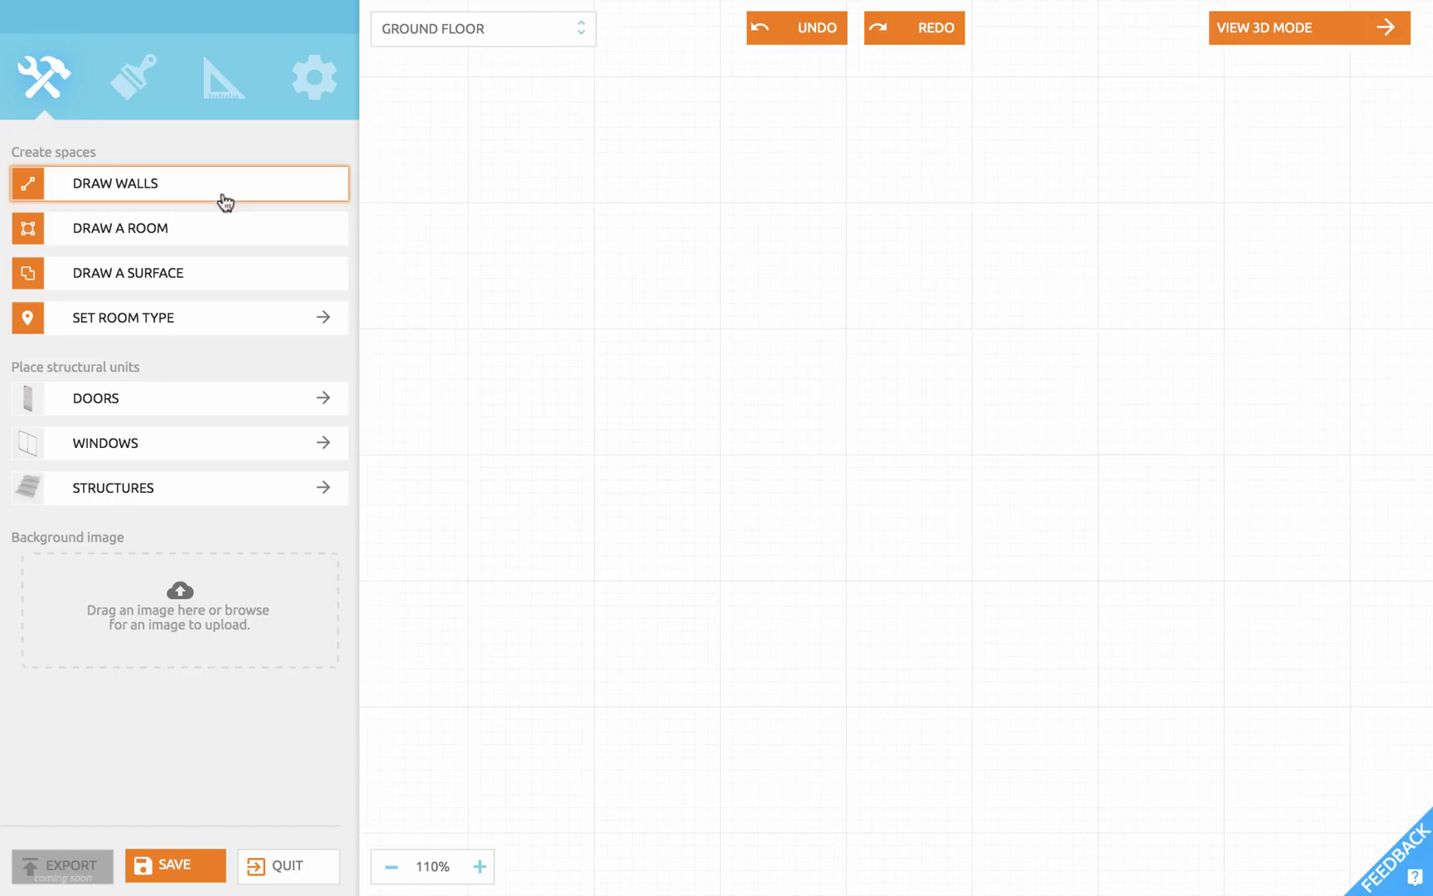
- Draw four connected walls enclosing a rectangular room, 8.39 m by 5.87 m inside
{"action": "left_click", "coordinate": [168, 187]}
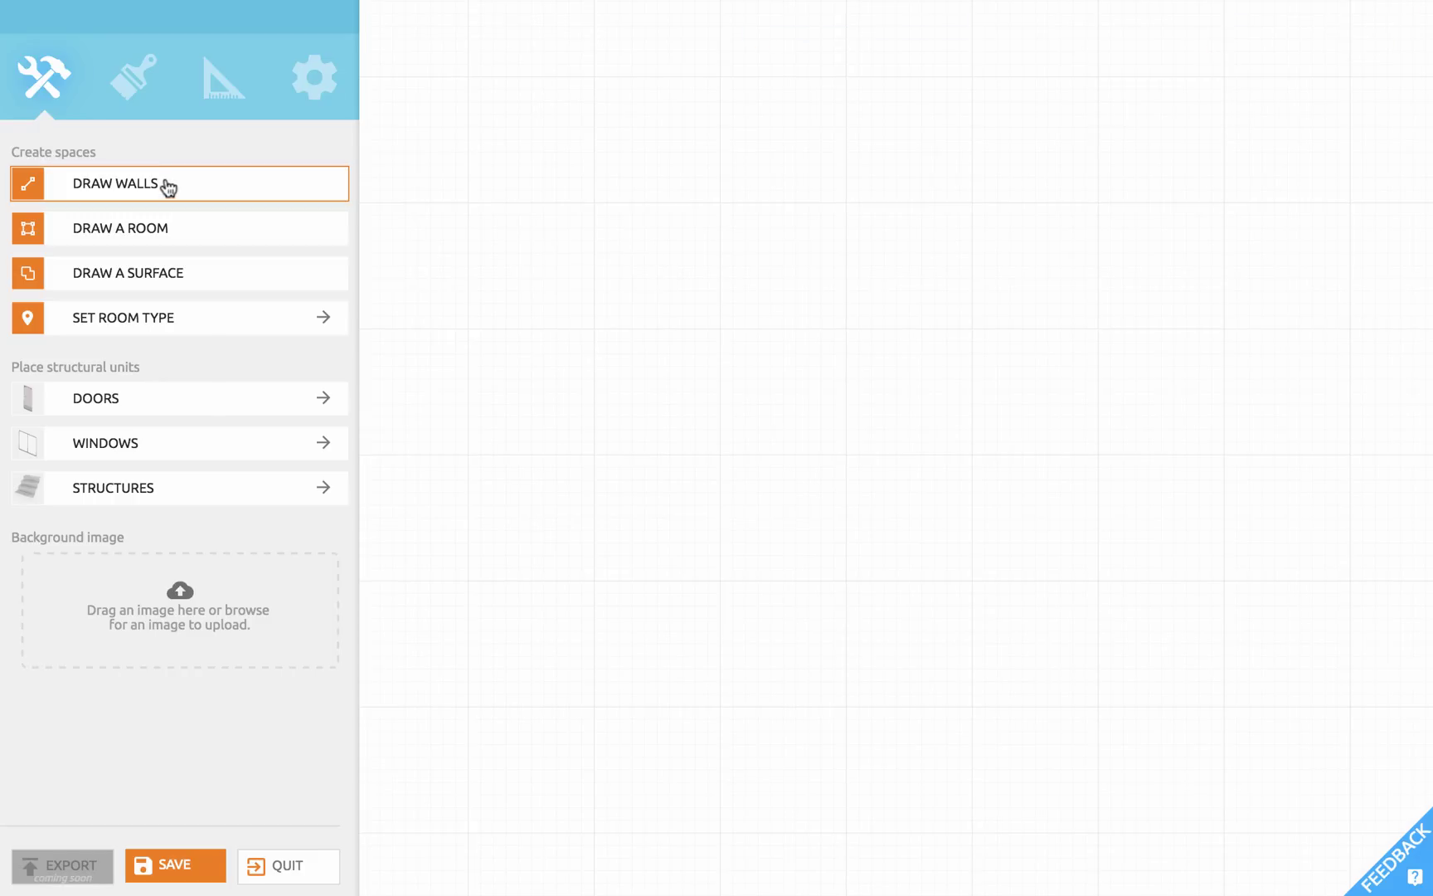
{"action": "left_click", "coordinate": [493, 164]}
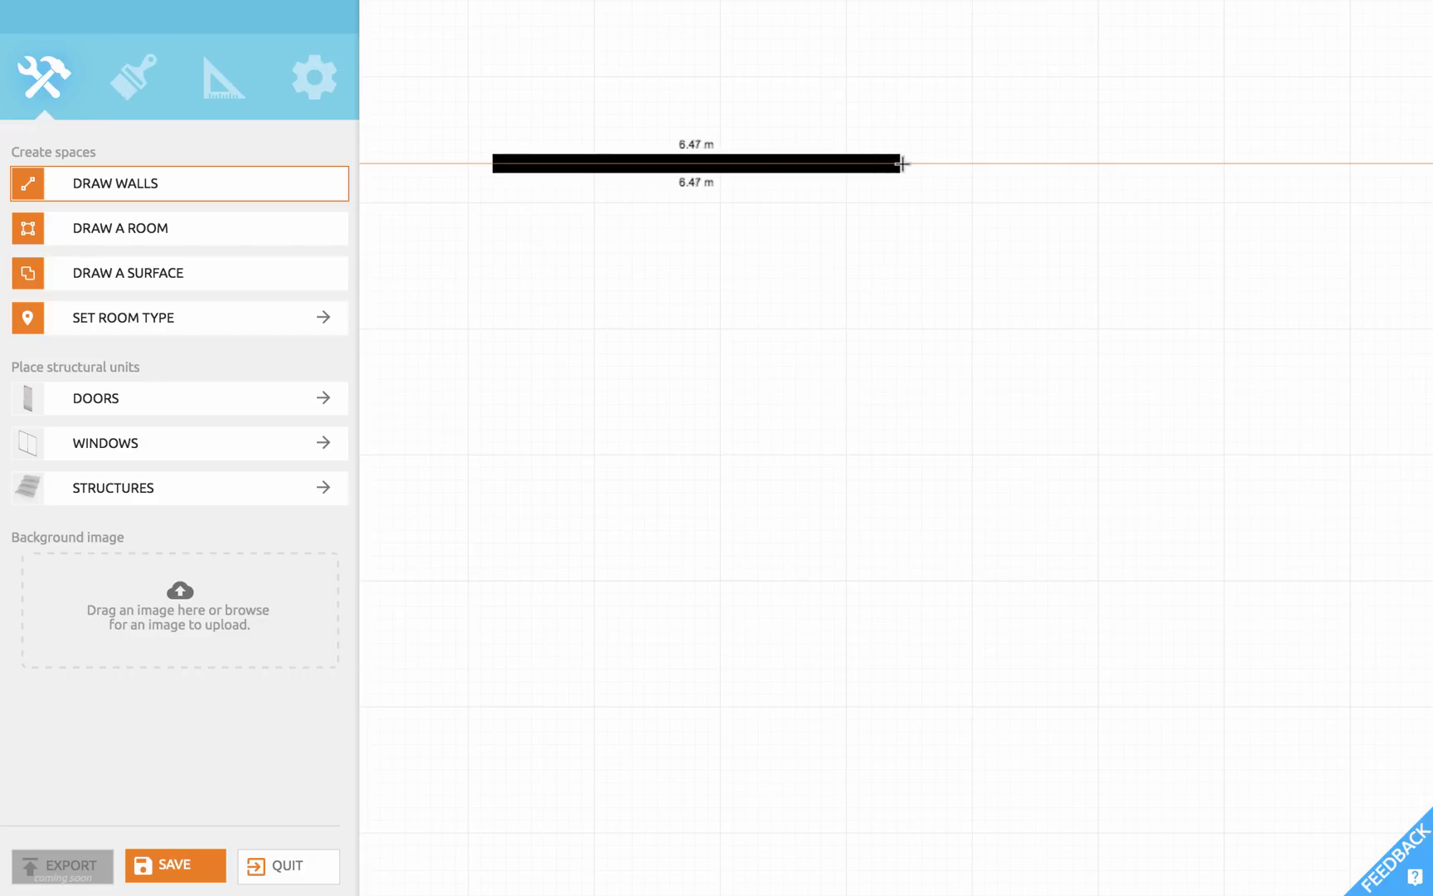
{"action": "left_click", "coordinate": [1040, 163]}
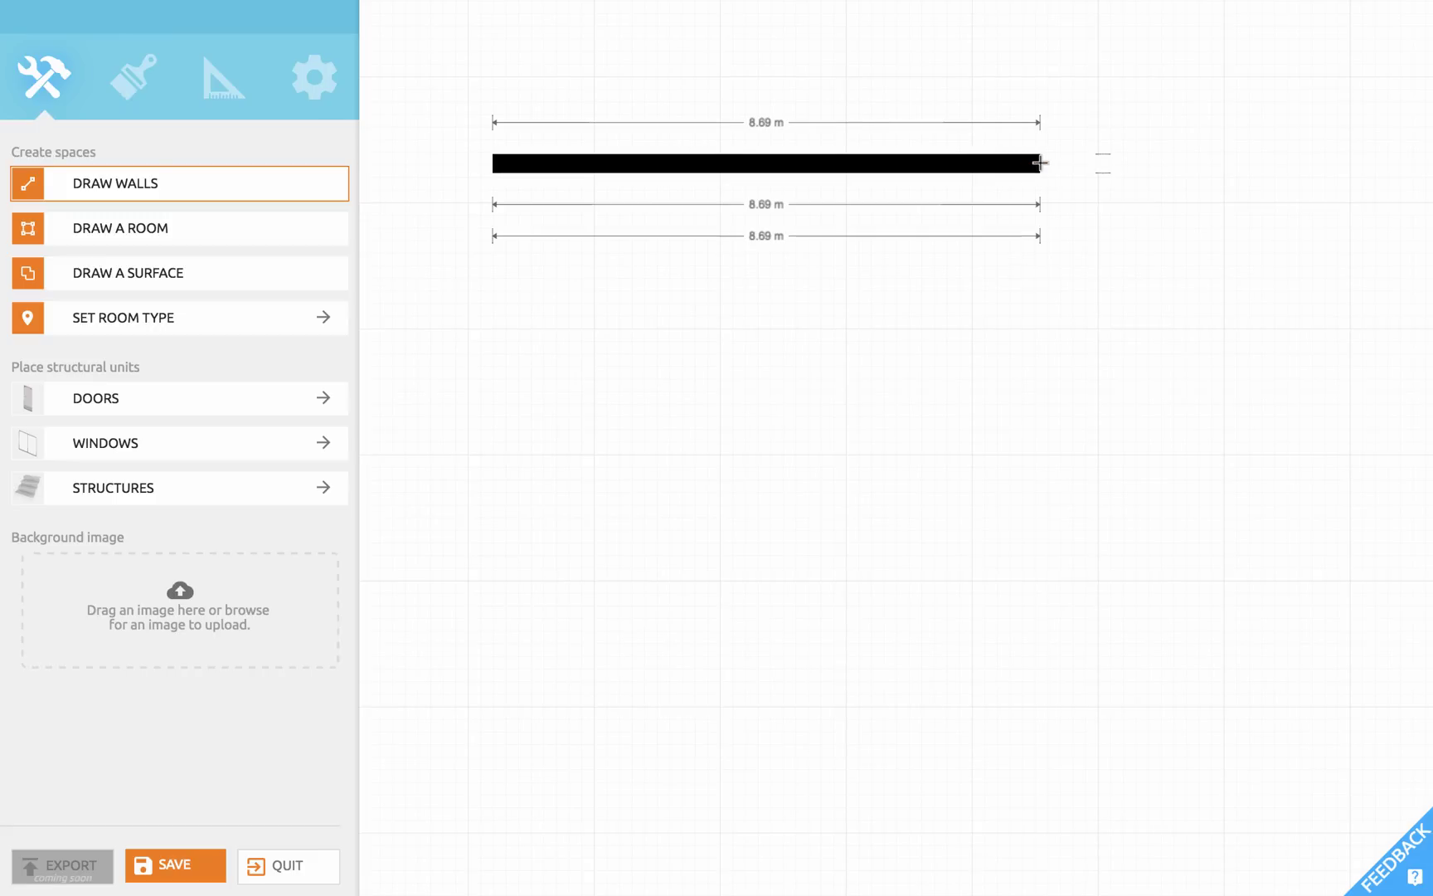
{"action": "left_click", "coordinate": [1037, 552]}
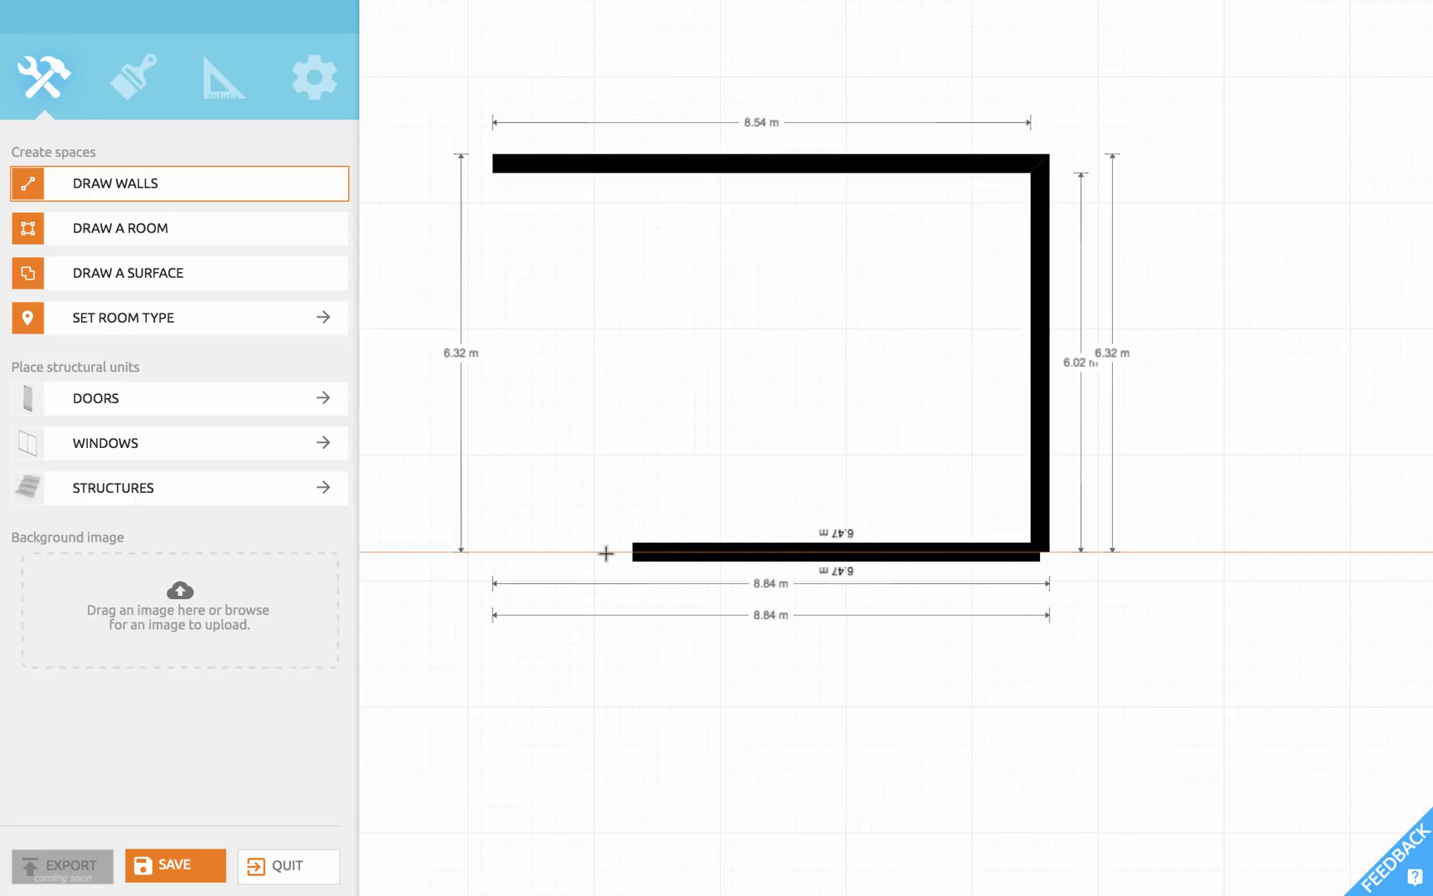
{"action": "left_click", "coordinate": [492, 552]}
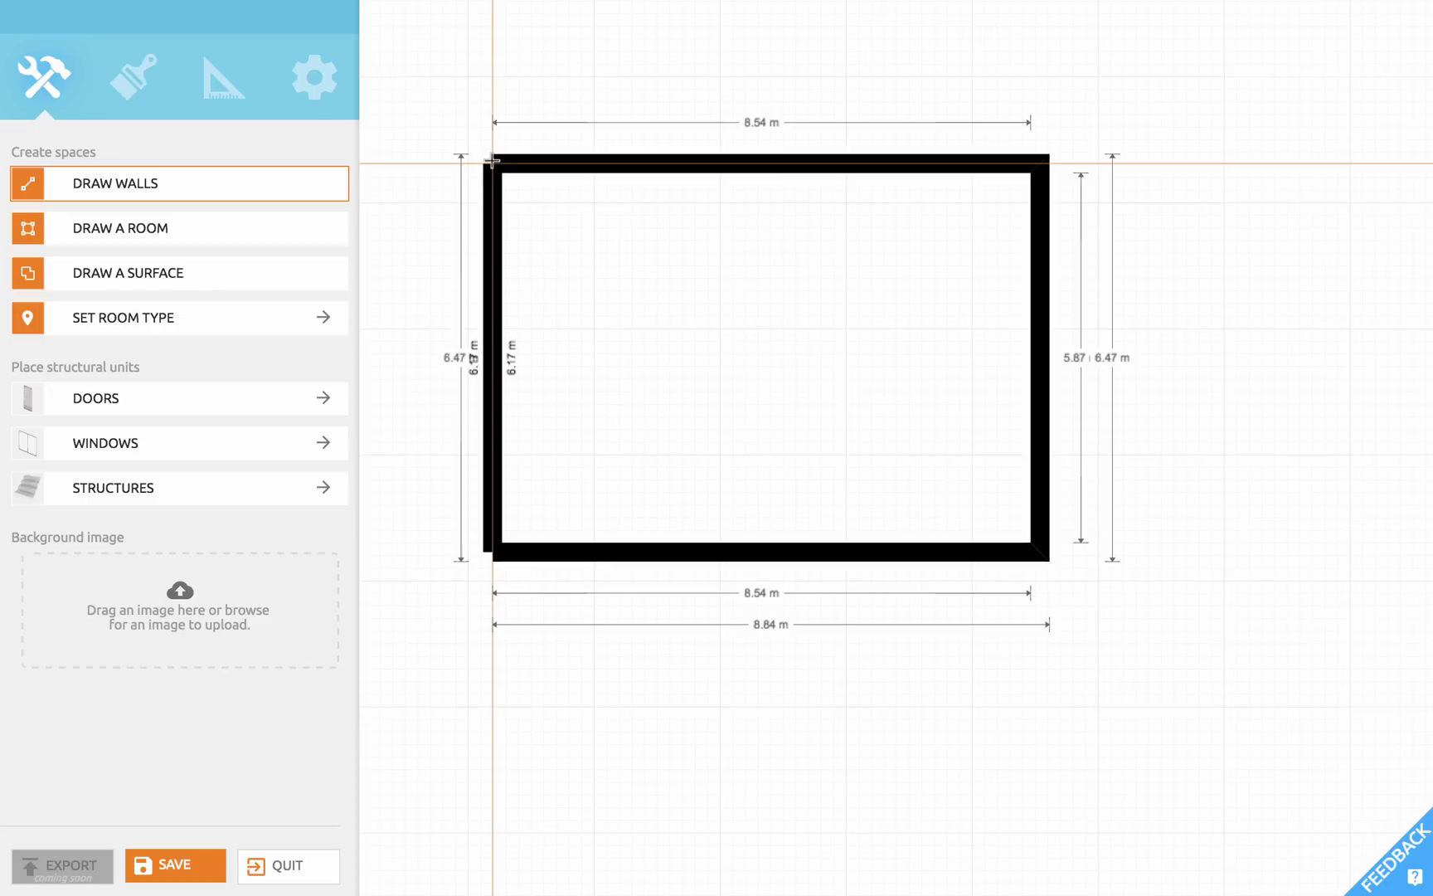
{"action": "left_click", "coordinate": [493, 162]}
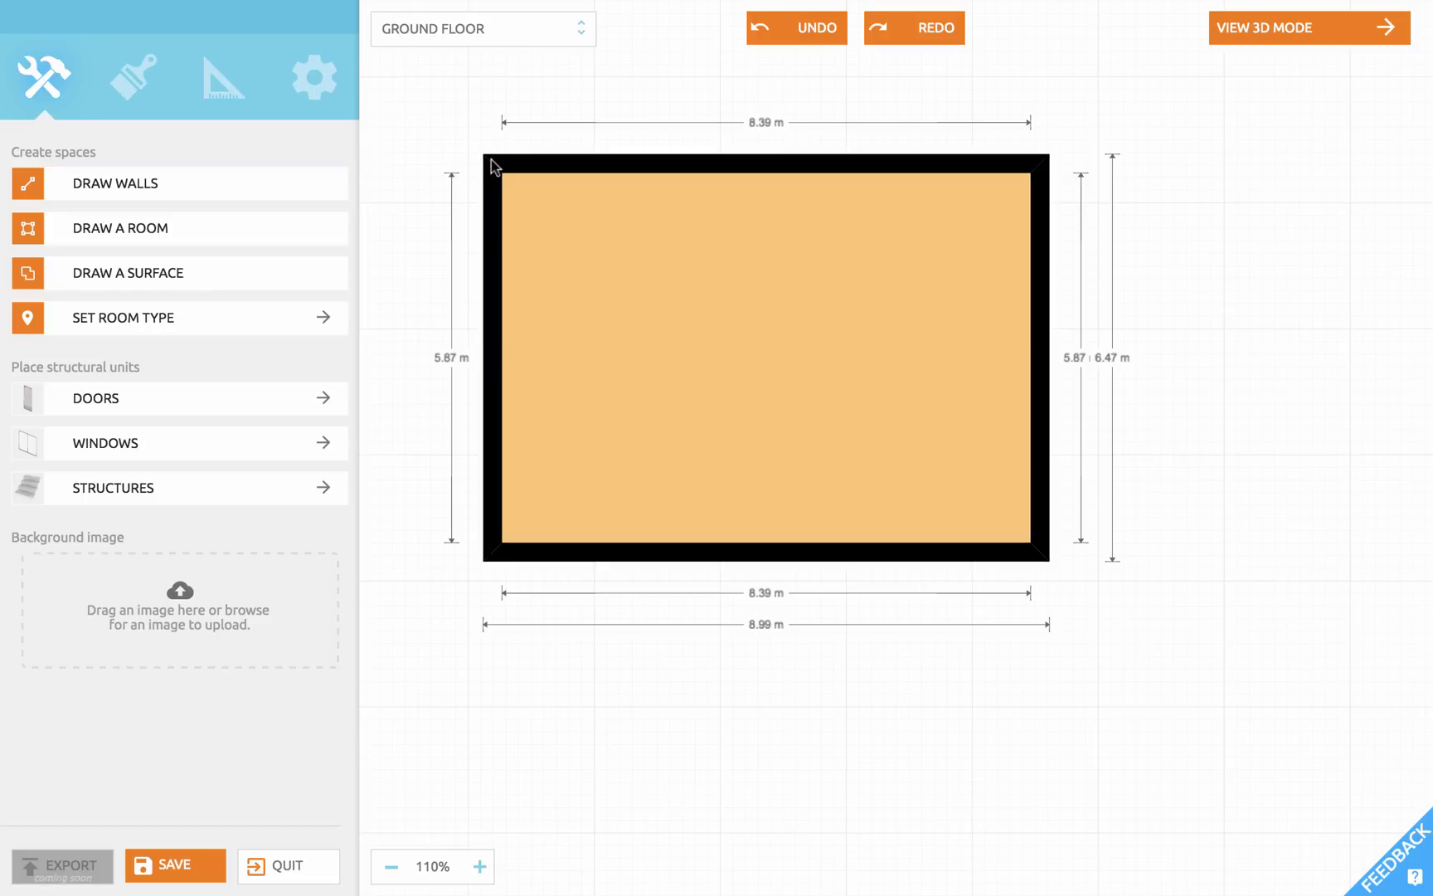
{"action": "left_click_drag", "start_coordinate": [627, 275], "coordinate": [667, 326]}
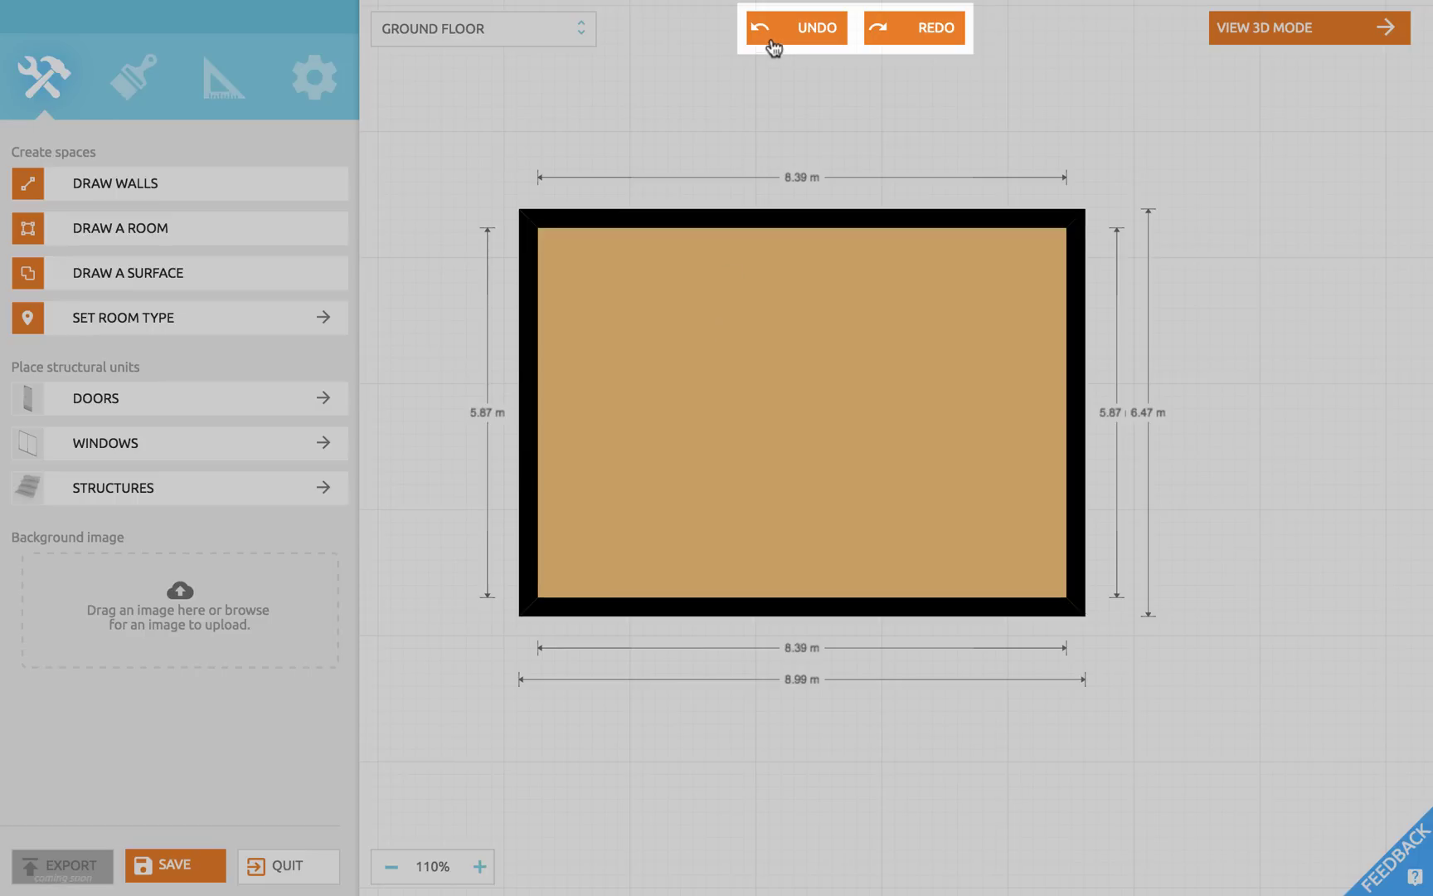
- Undo all four walls and draw an 8.48 m by 6.01 m room with DRAW A ROOM
{"action": "left_click", "coordinate": [772, 40]}
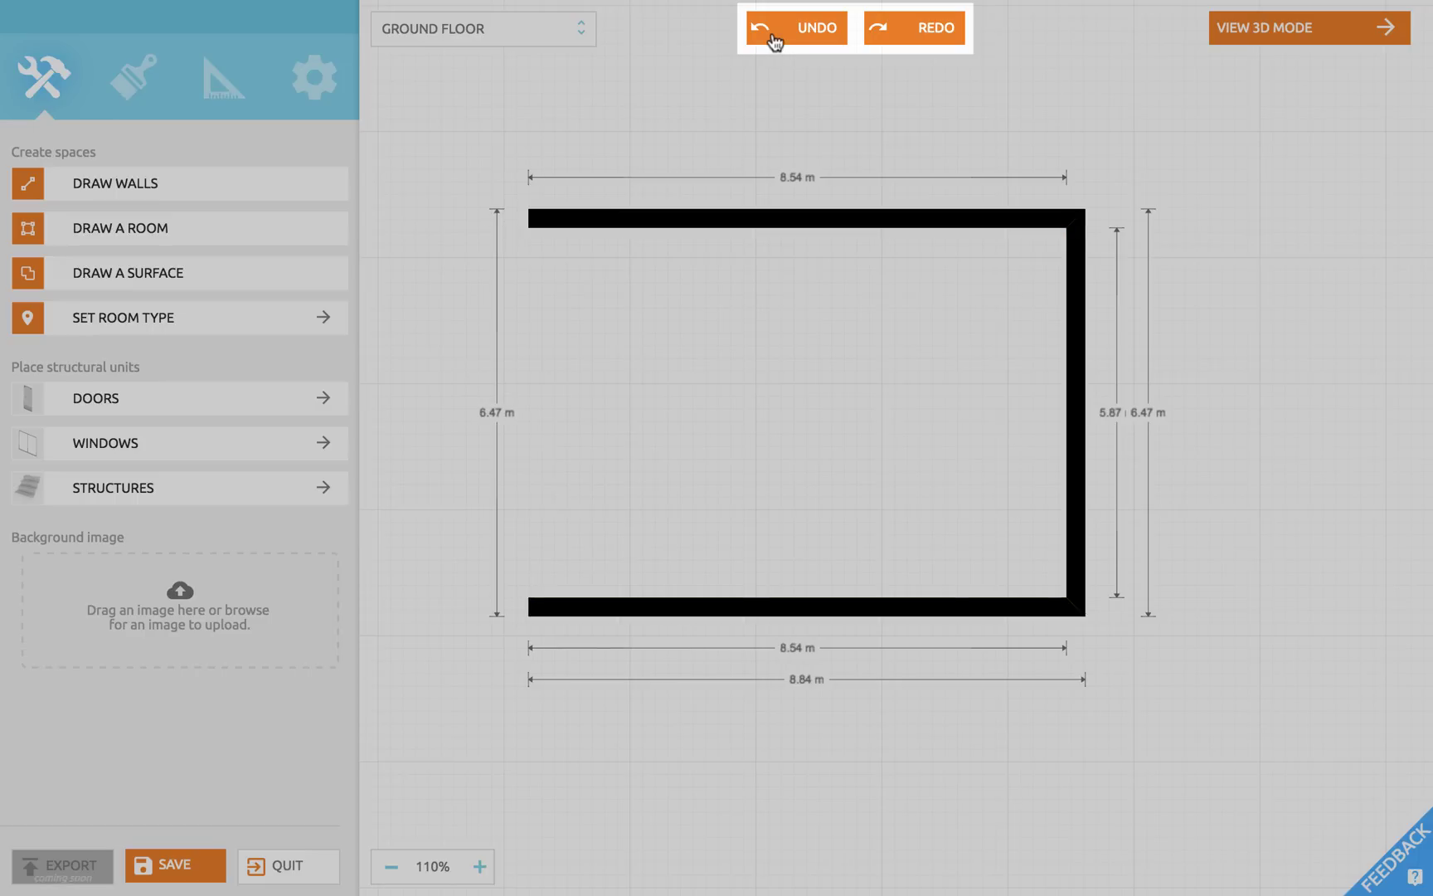
{"action": "left_click", "coordinate": [773, 40]}
{"action": "left_click", "coordinate": [772, 40]}
{"action": "left_click", "coordinate": [772, 40]}
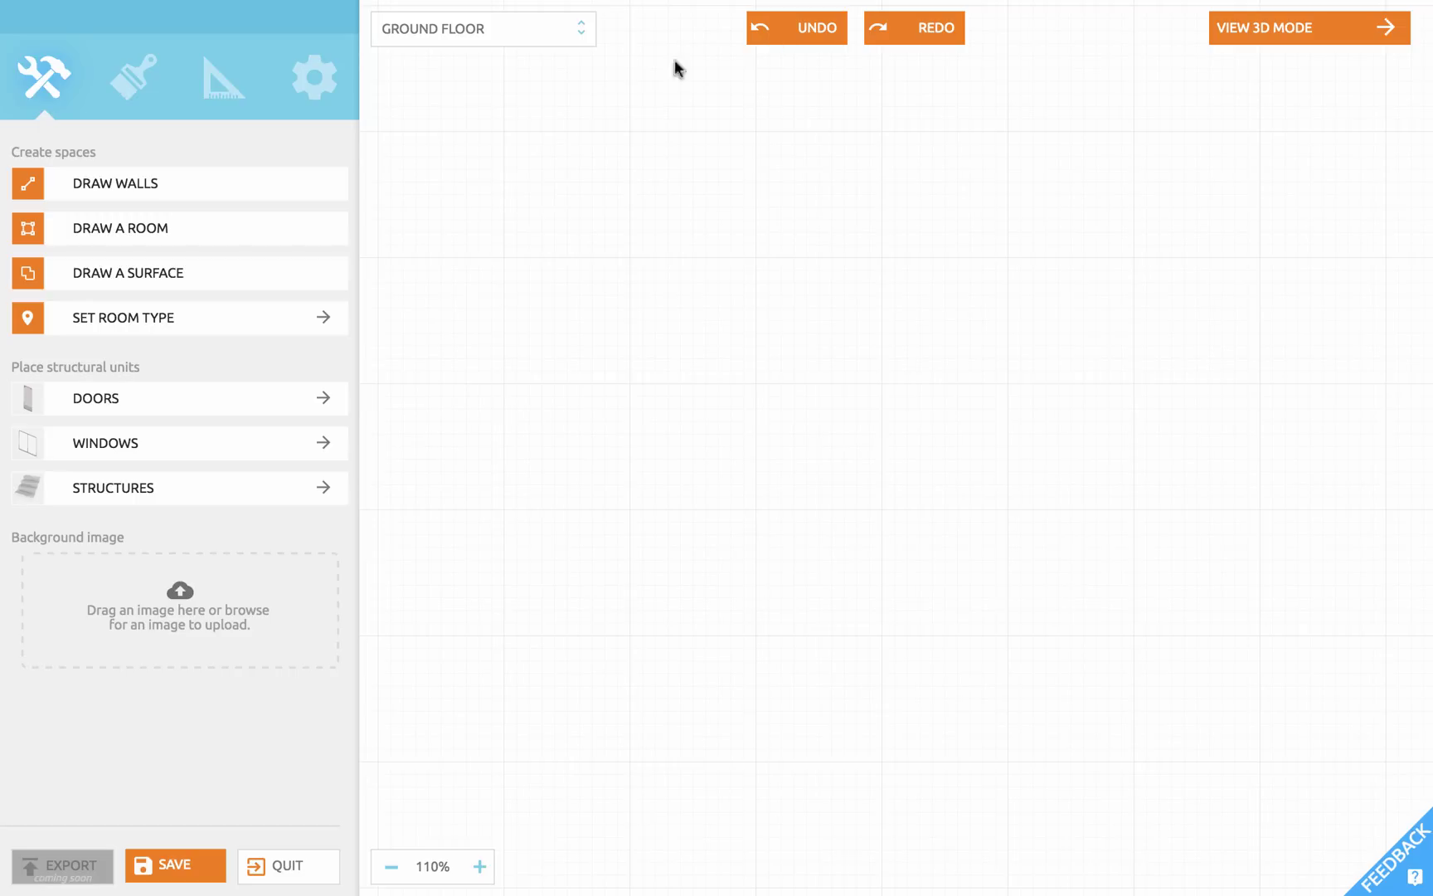
{"action": "left_click", "coordinate": [109, 236]}
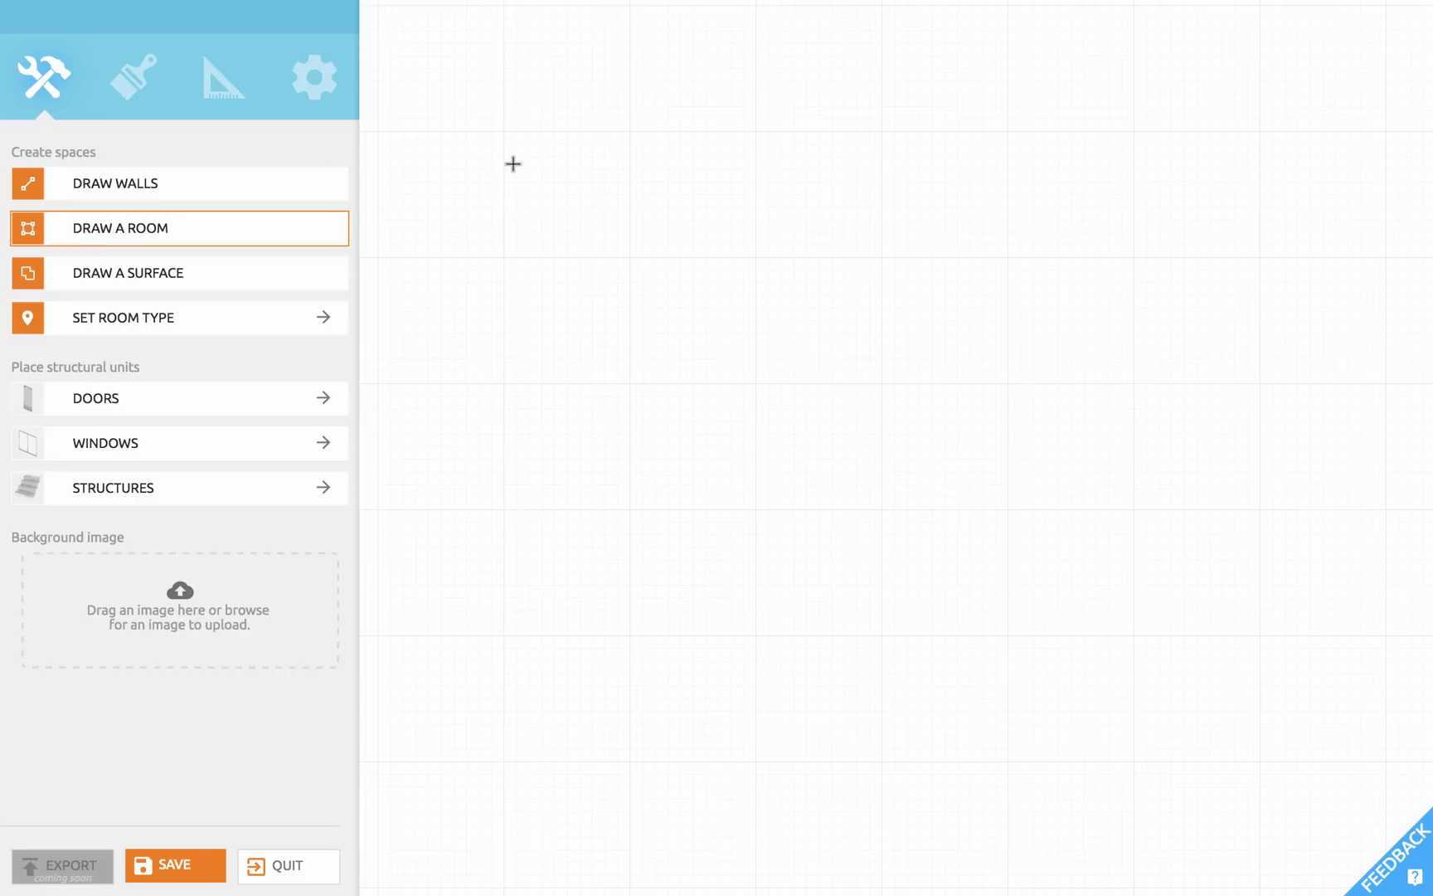
{"action": "mouse_move", "coordinate": [514, 163]}
{"action": "left_mouse_down"}
{"action": "mouse_move", "coordinate": [665, 365]}
{"action": "mouse_move", "coordinate": [948, 399]}
{"action": "mouse_move", "coordinate": [1126, 549]}
{"action": "mouse_move", "coordinate": [1066, 561]}
{"action": "left_mouse_up"}
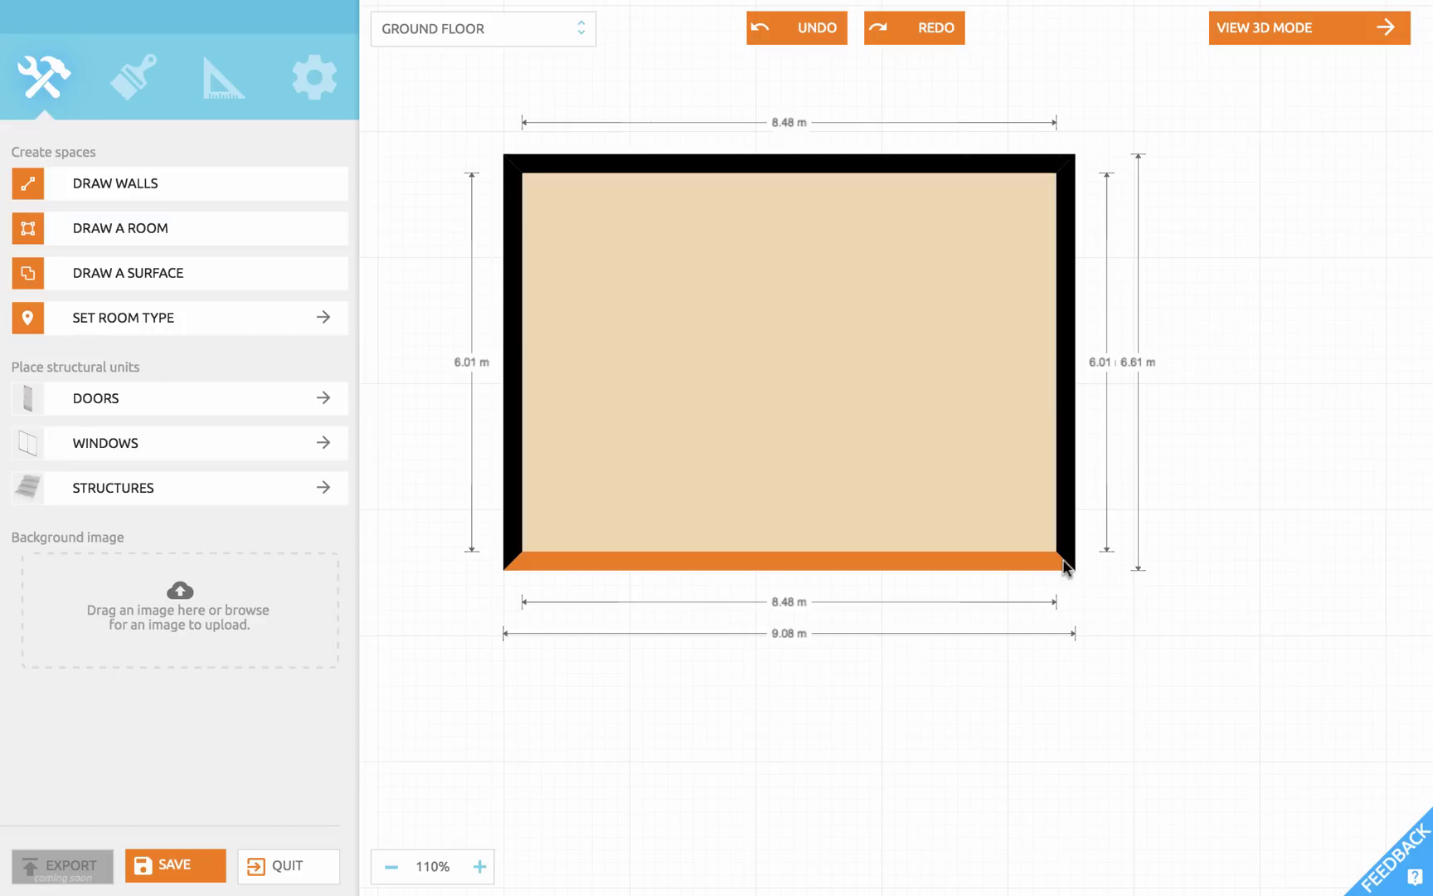
- Split the right wall twice and push its middle piece out into a 0.92 m by 1.98 m bay
{"action": "left_click", "coordinate": [1064, 237]}
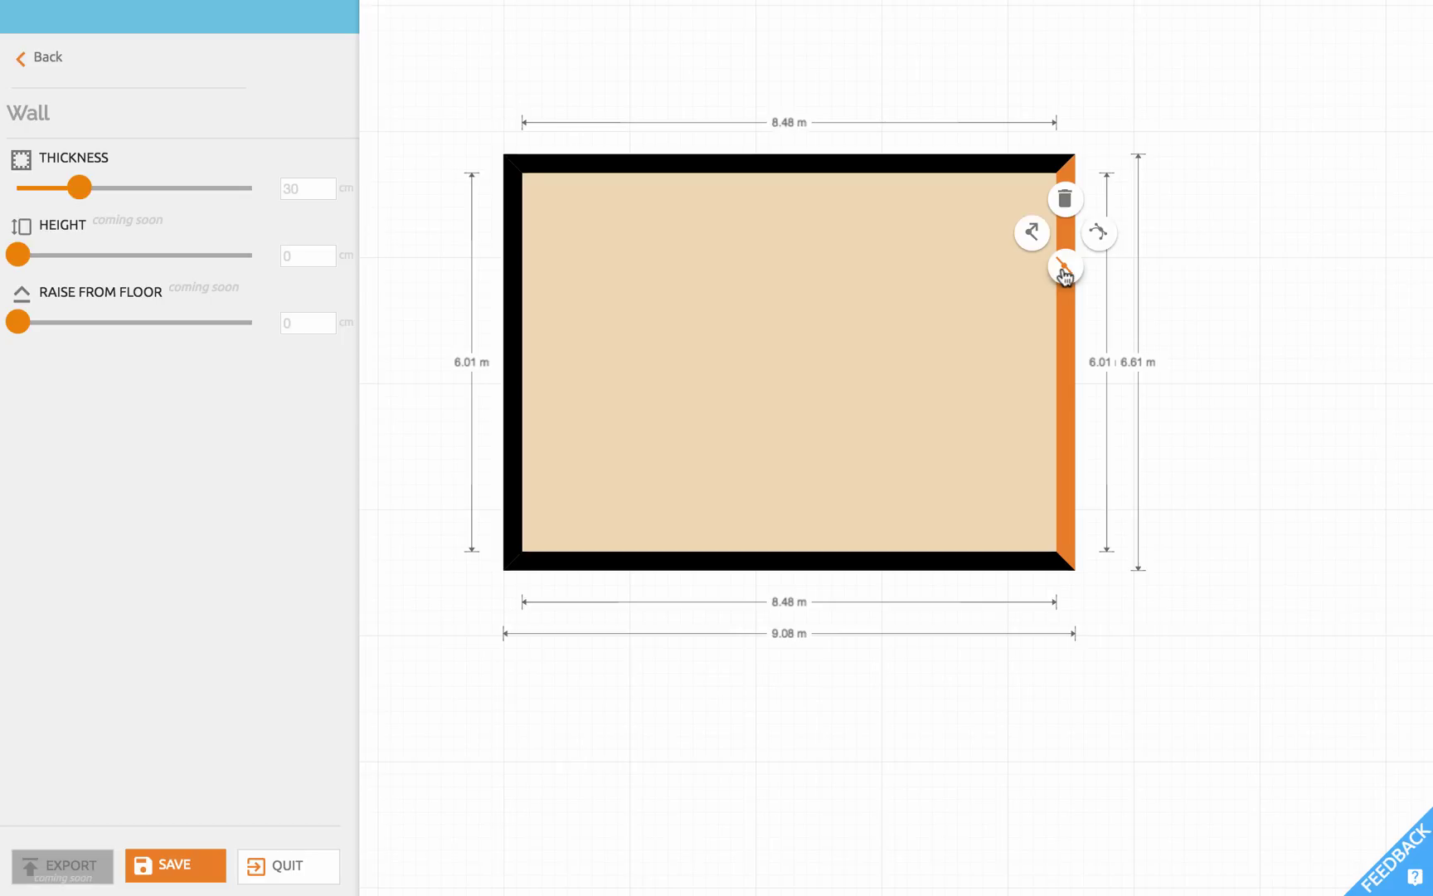
{"action": "left_click", "coordinate": [1064, 269]}
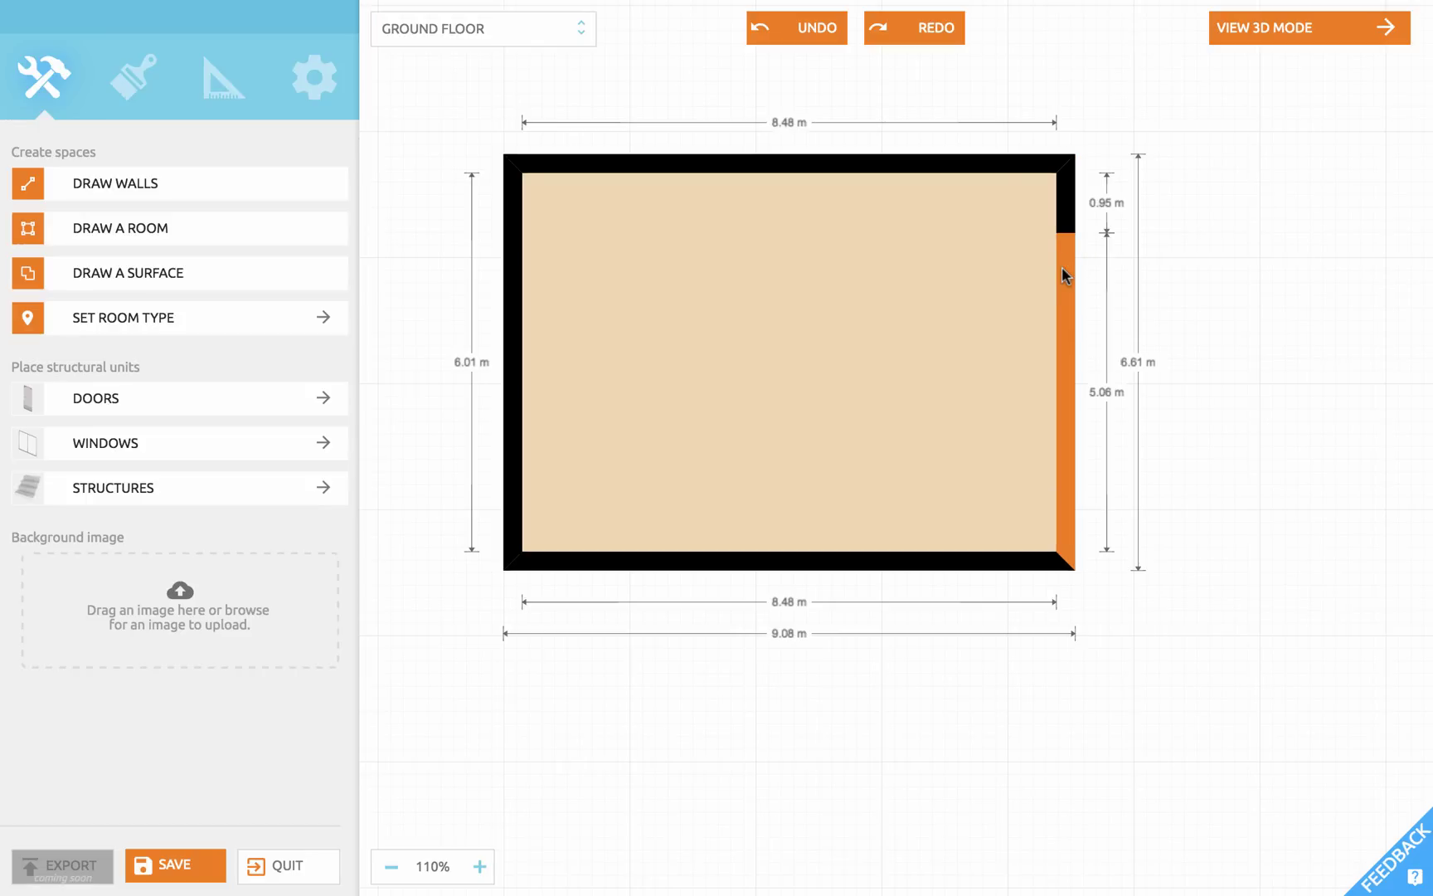
{"action": "left_click", "coordinate": [1063, 335]}
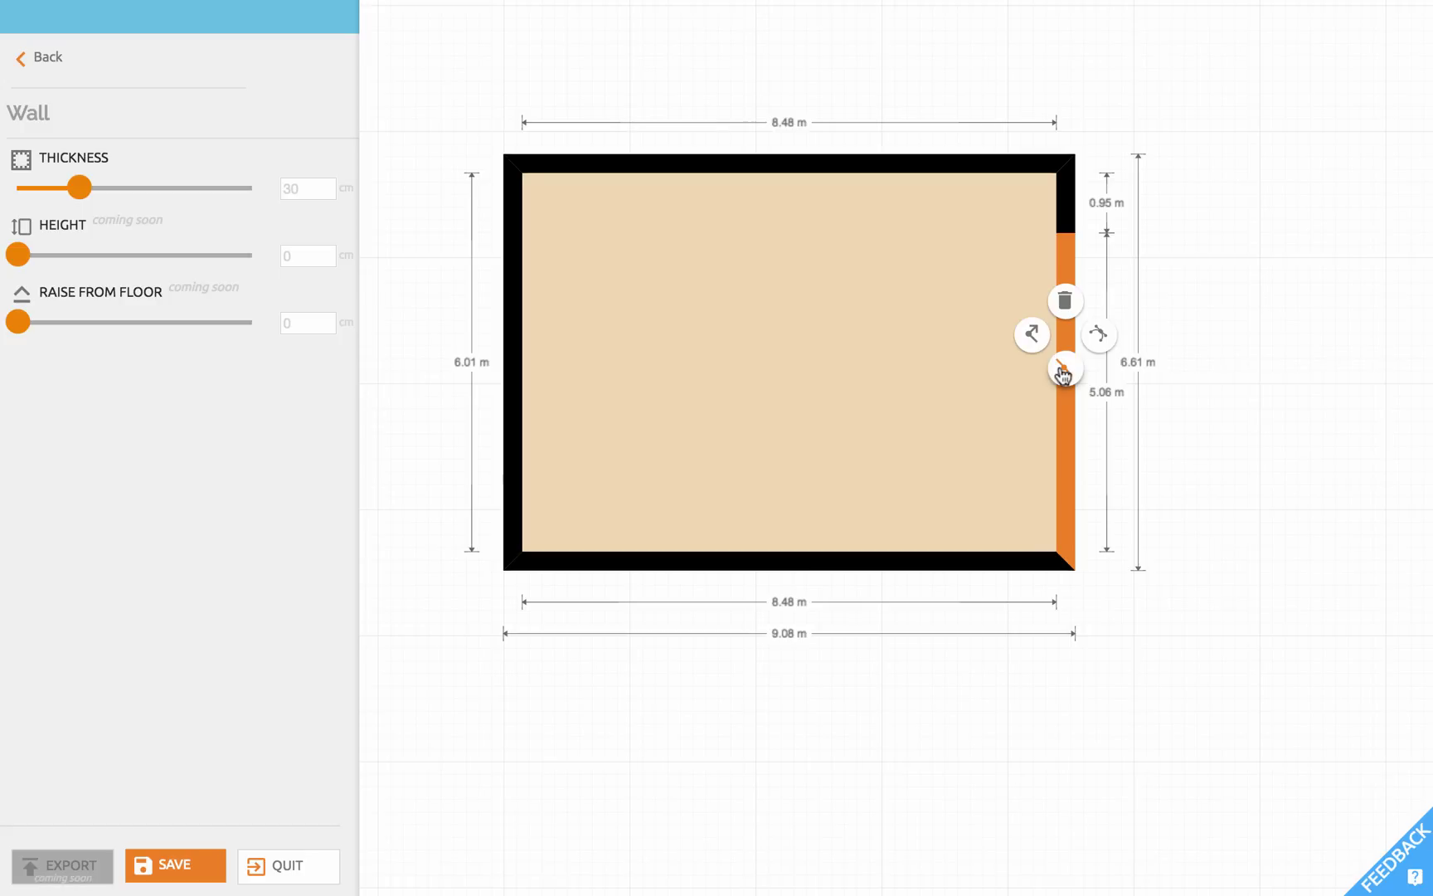
{"action": "left_click", "coordinate": [1062, 369]}
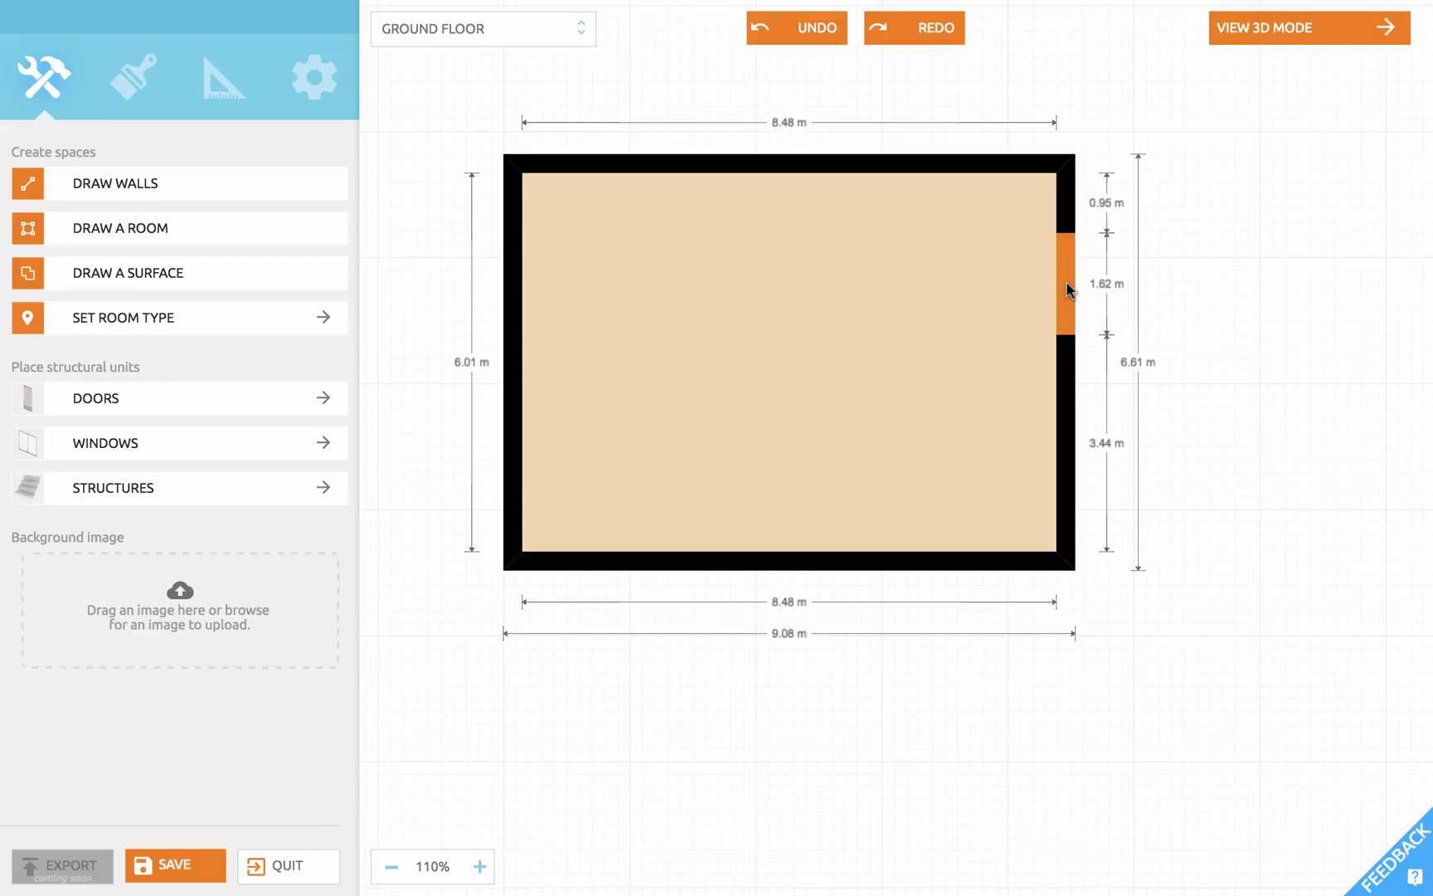
{"action": "left_click_drag", "start_coordinate": [1067, 284], "coordinate": [1124, 284]}
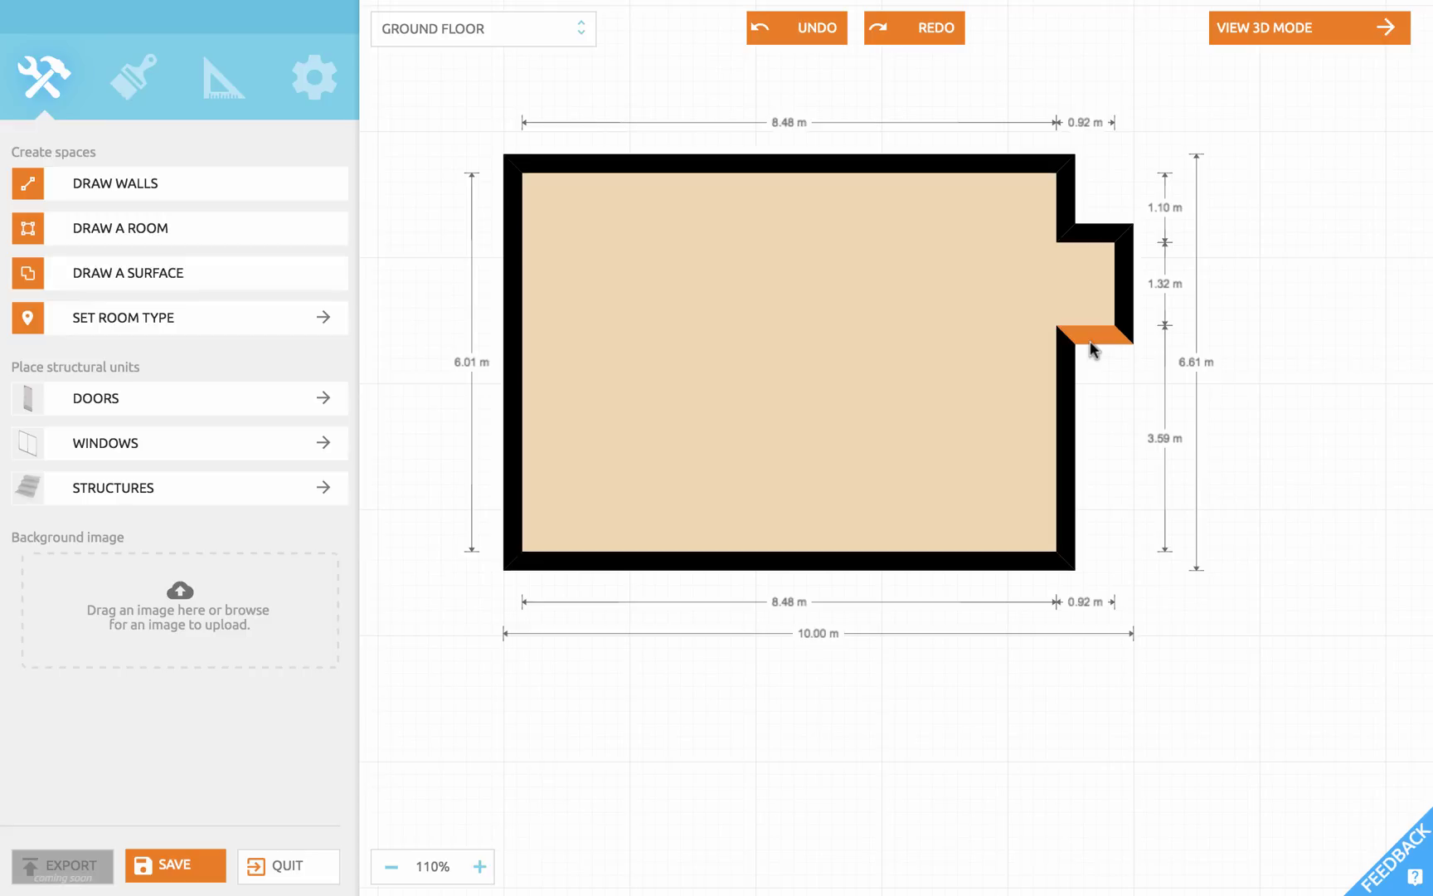
{"action": "left_click_drag", "start_coordinate": [1092, 347], "coordinate": [1096, 377]}
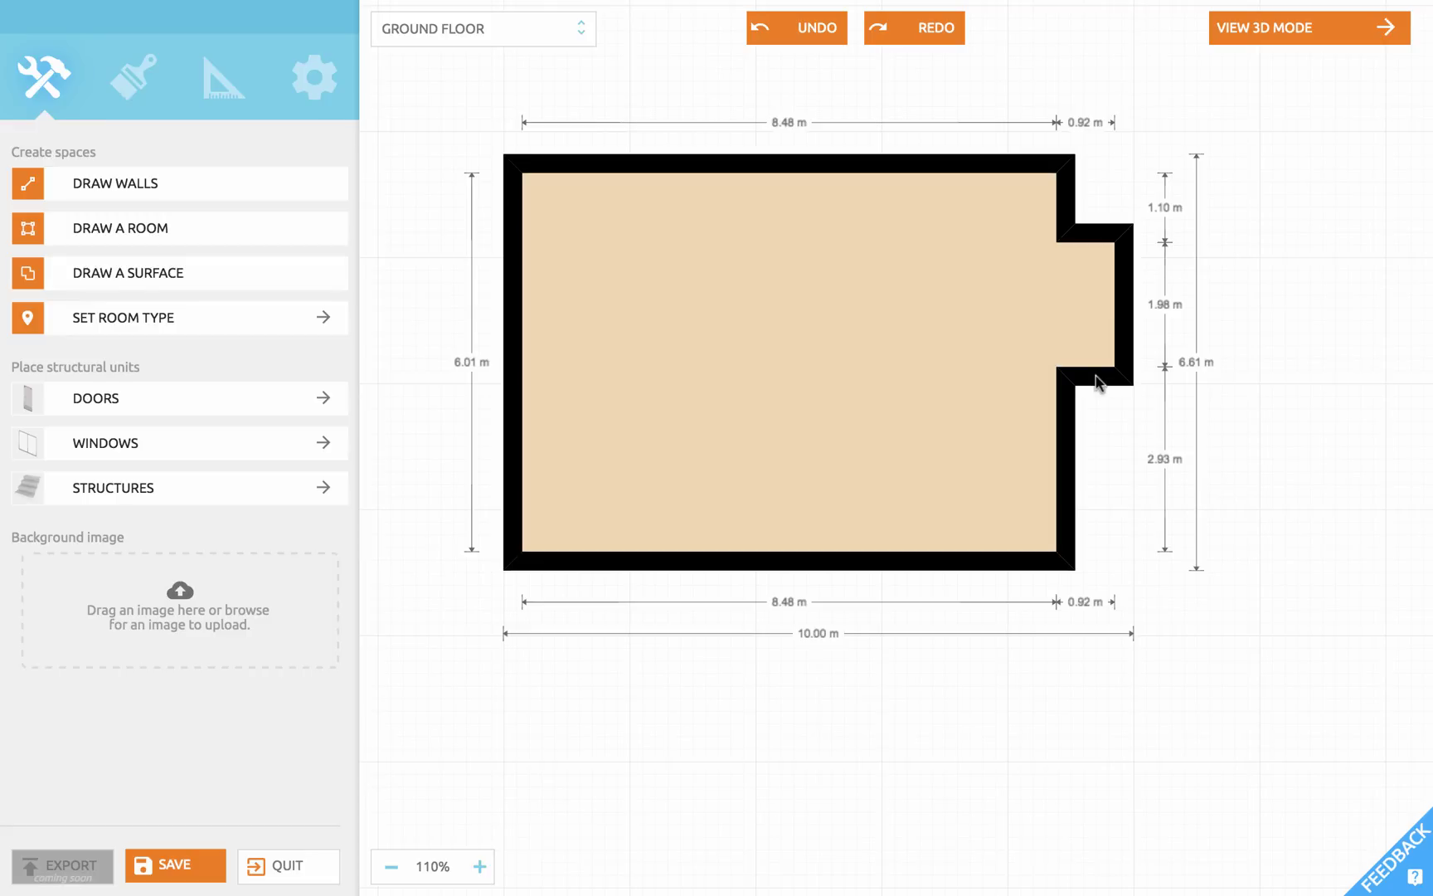
- Split the bottom wall near the left corner and pull the corner up into a diagonal wall
{"action": "left_click", "coordinate": [610, 568]}
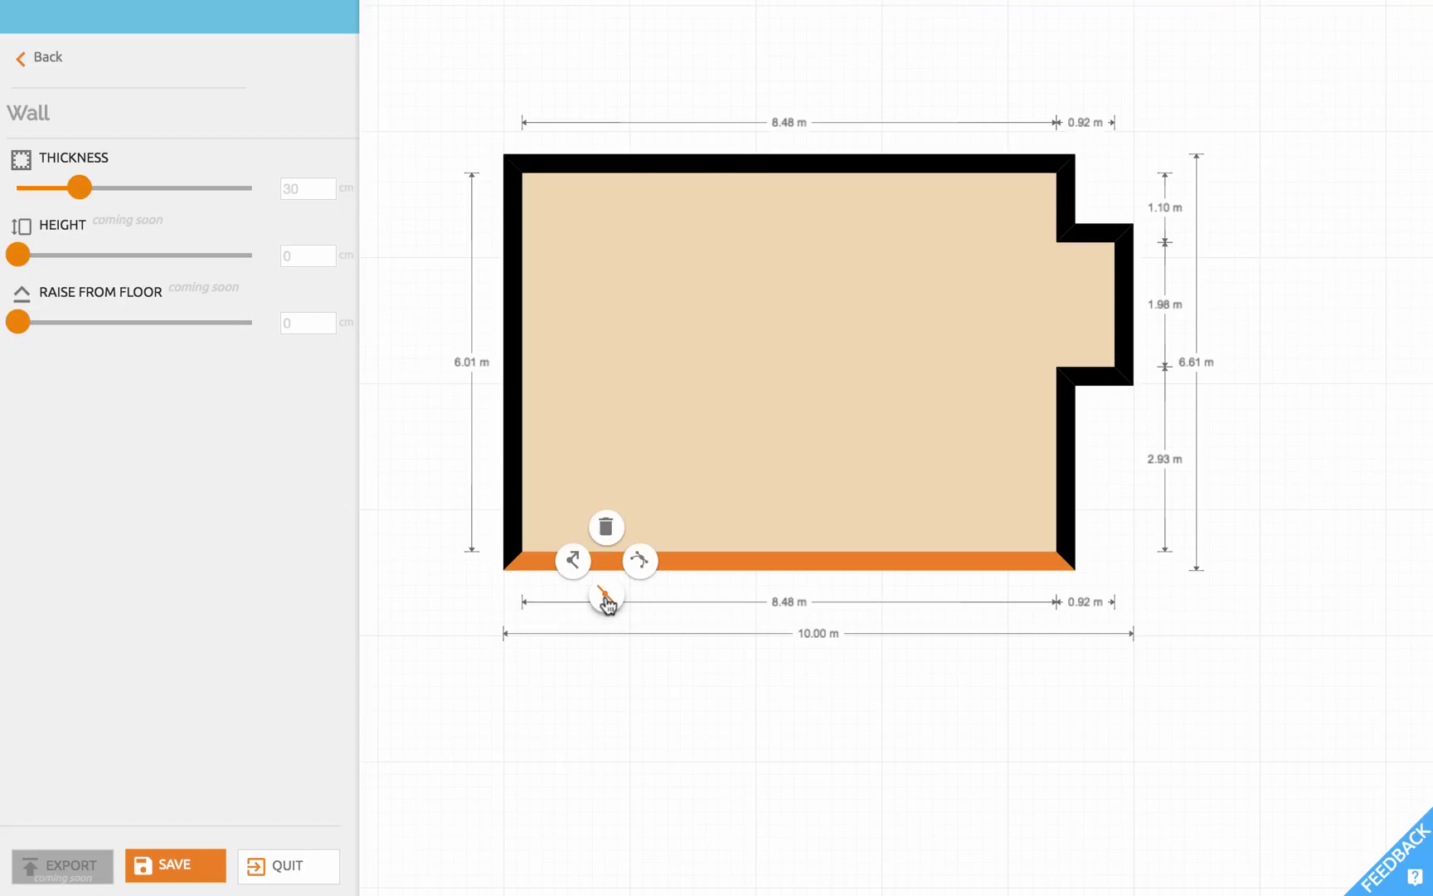
{"action": "left_click", "coordinate": [606, 599]}
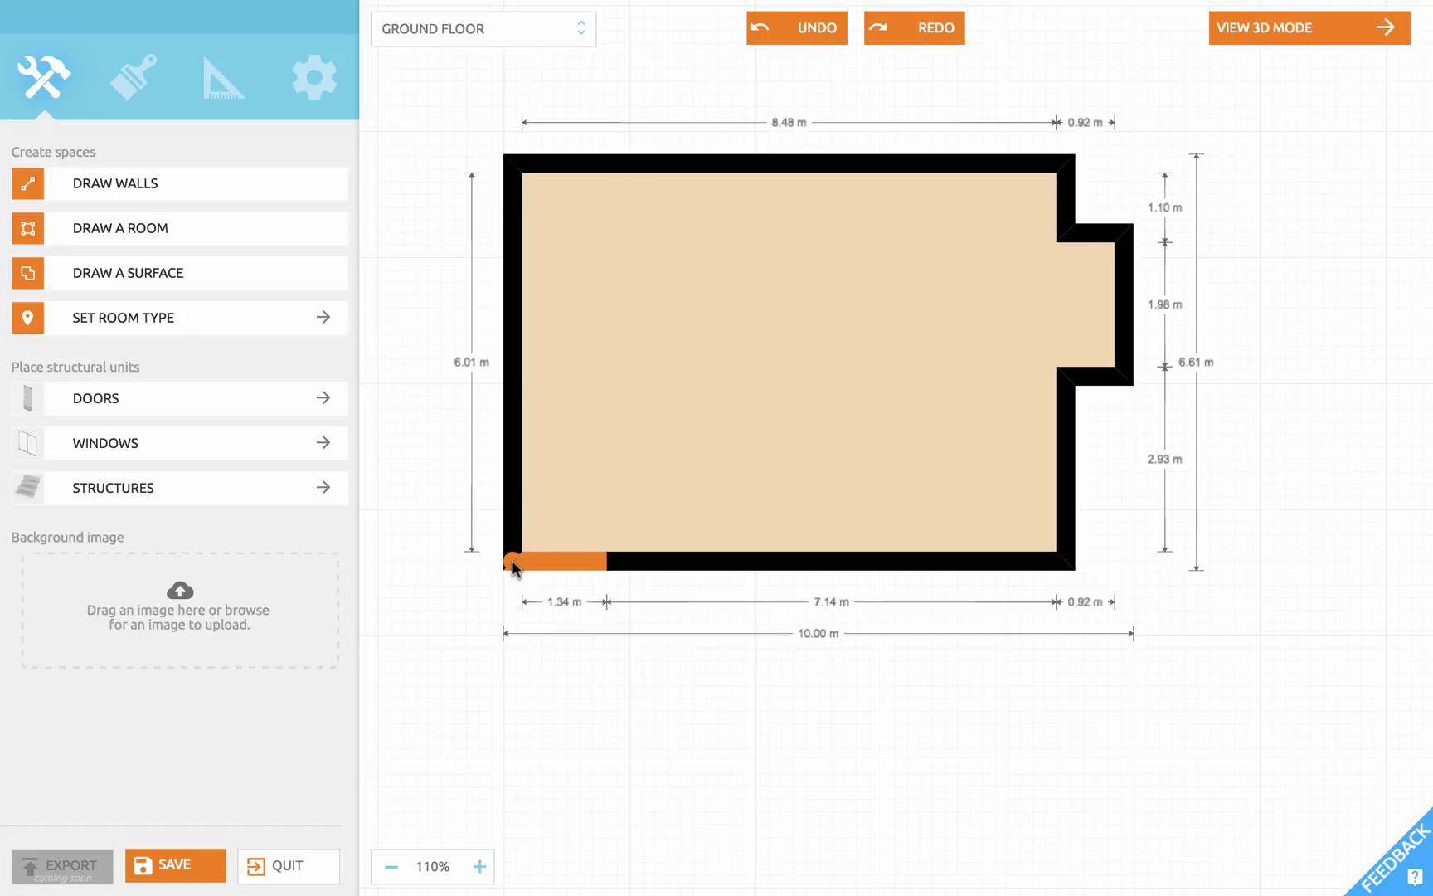
{"action": "left_click_drag", "start_coordinate": [512, 560], "coordinate": [513, 461]}
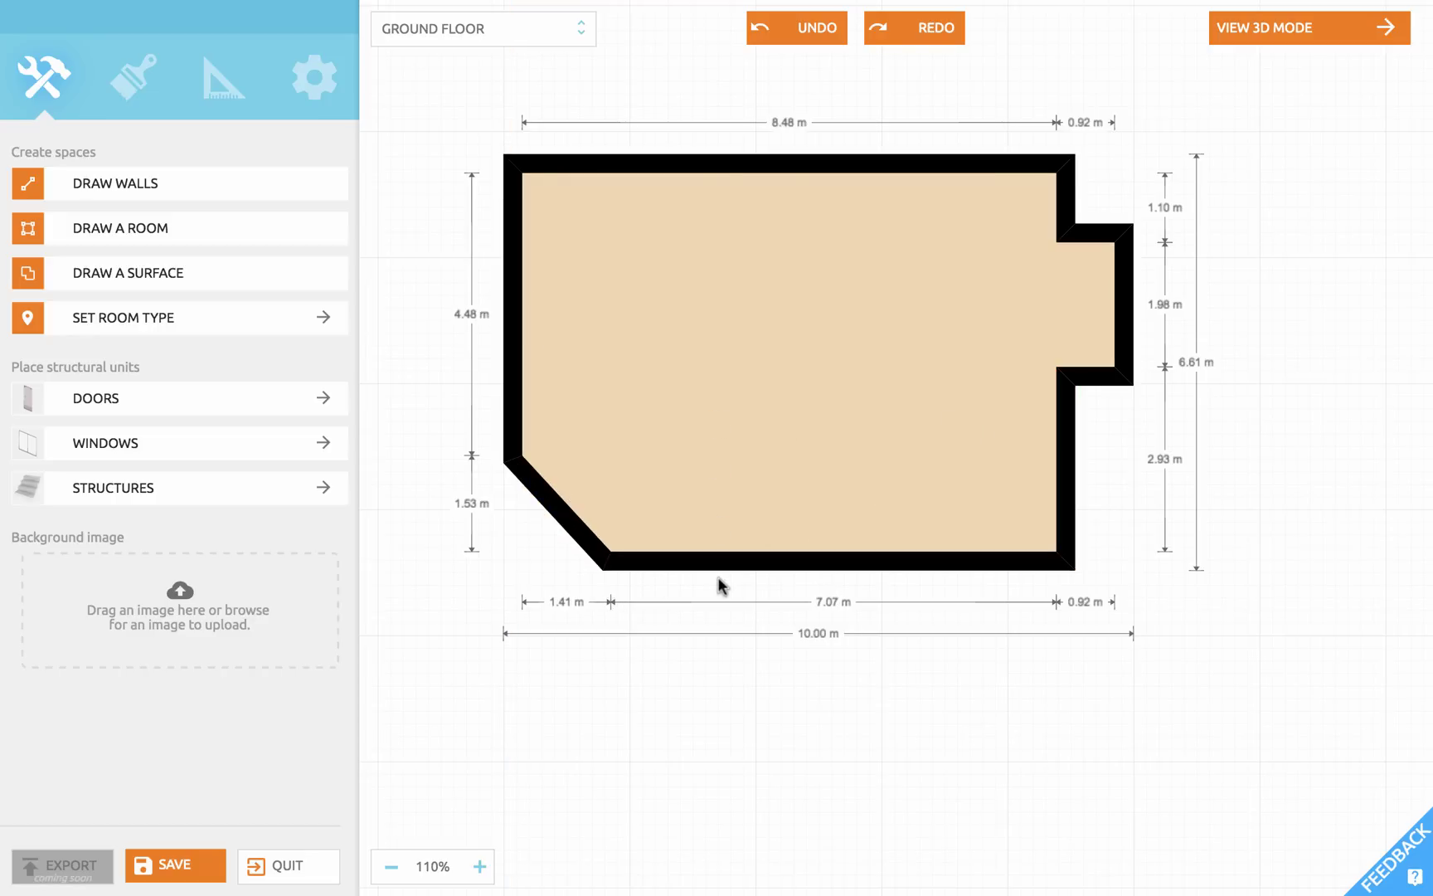
- Draw a horizontal and a vertical interior wall enclosing a room at the lower right
{"action": "left_click", "coordinate": [1067, 442]}
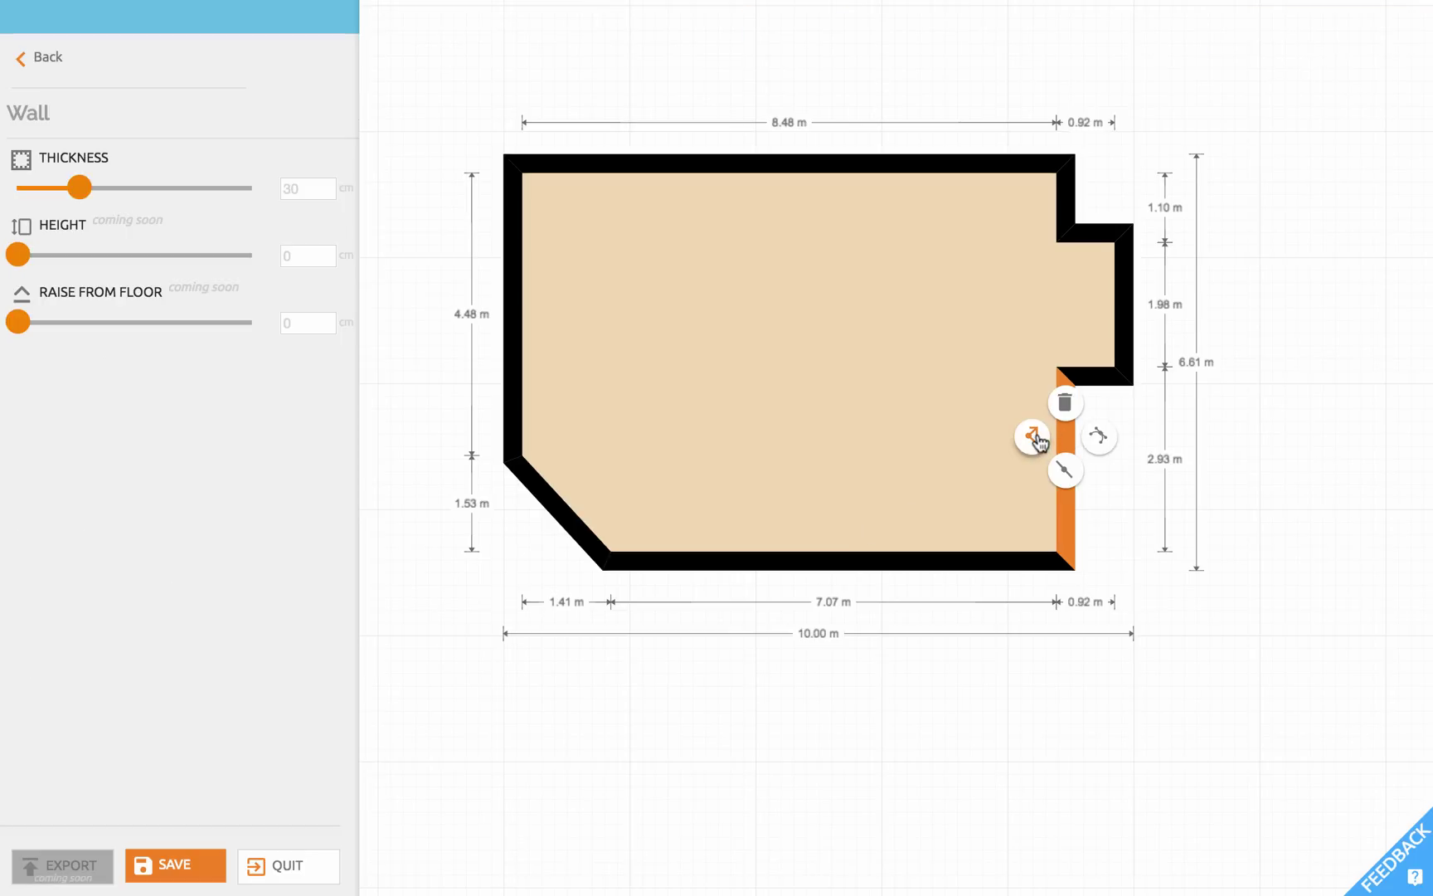
{"action": "left_click", "coordinate": [1033, 436]}
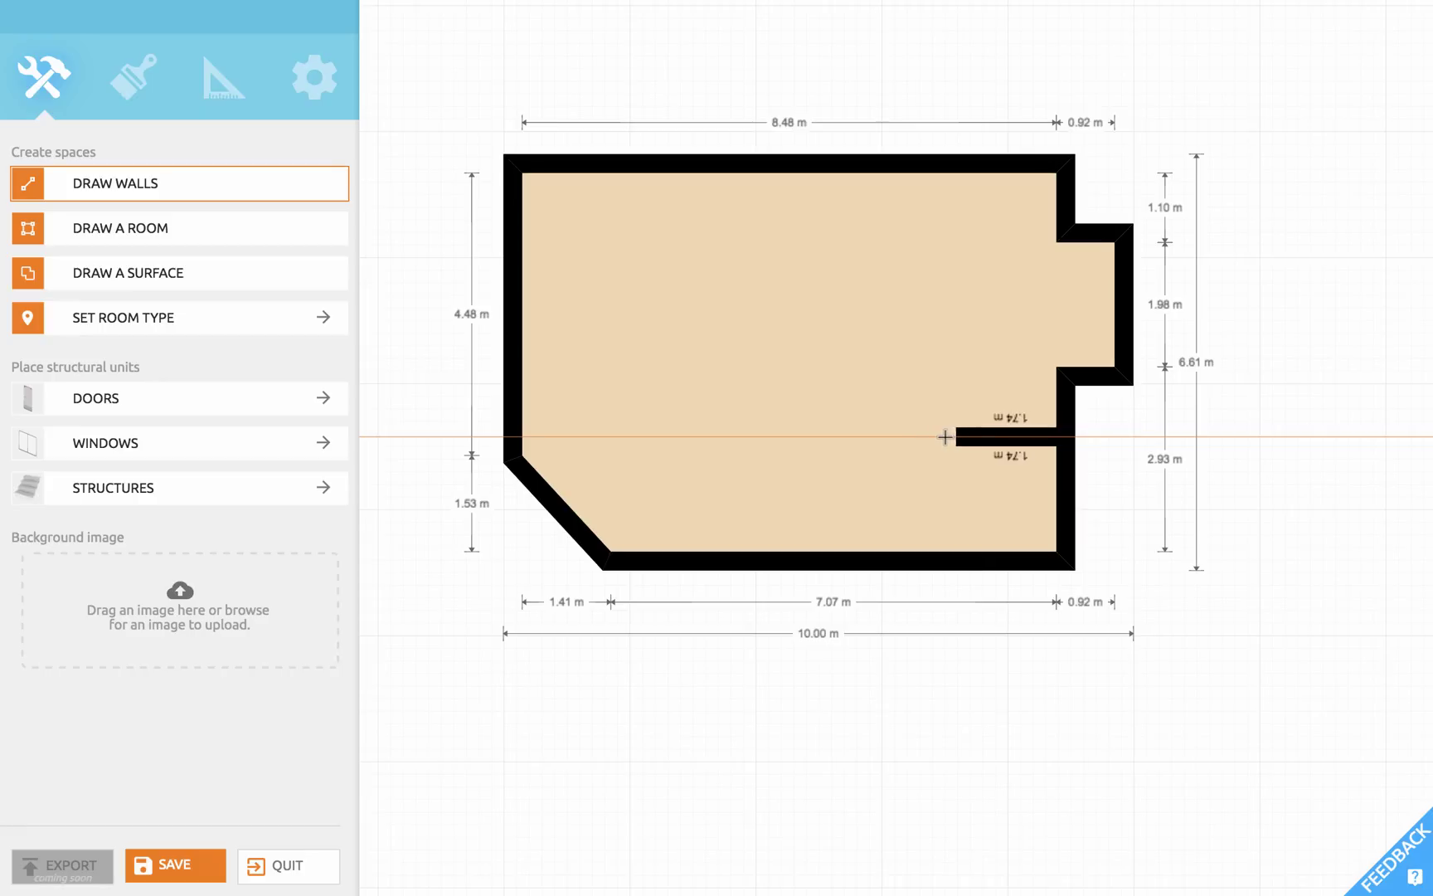
{"action": "left_click", "coordinate": [755, 436]}
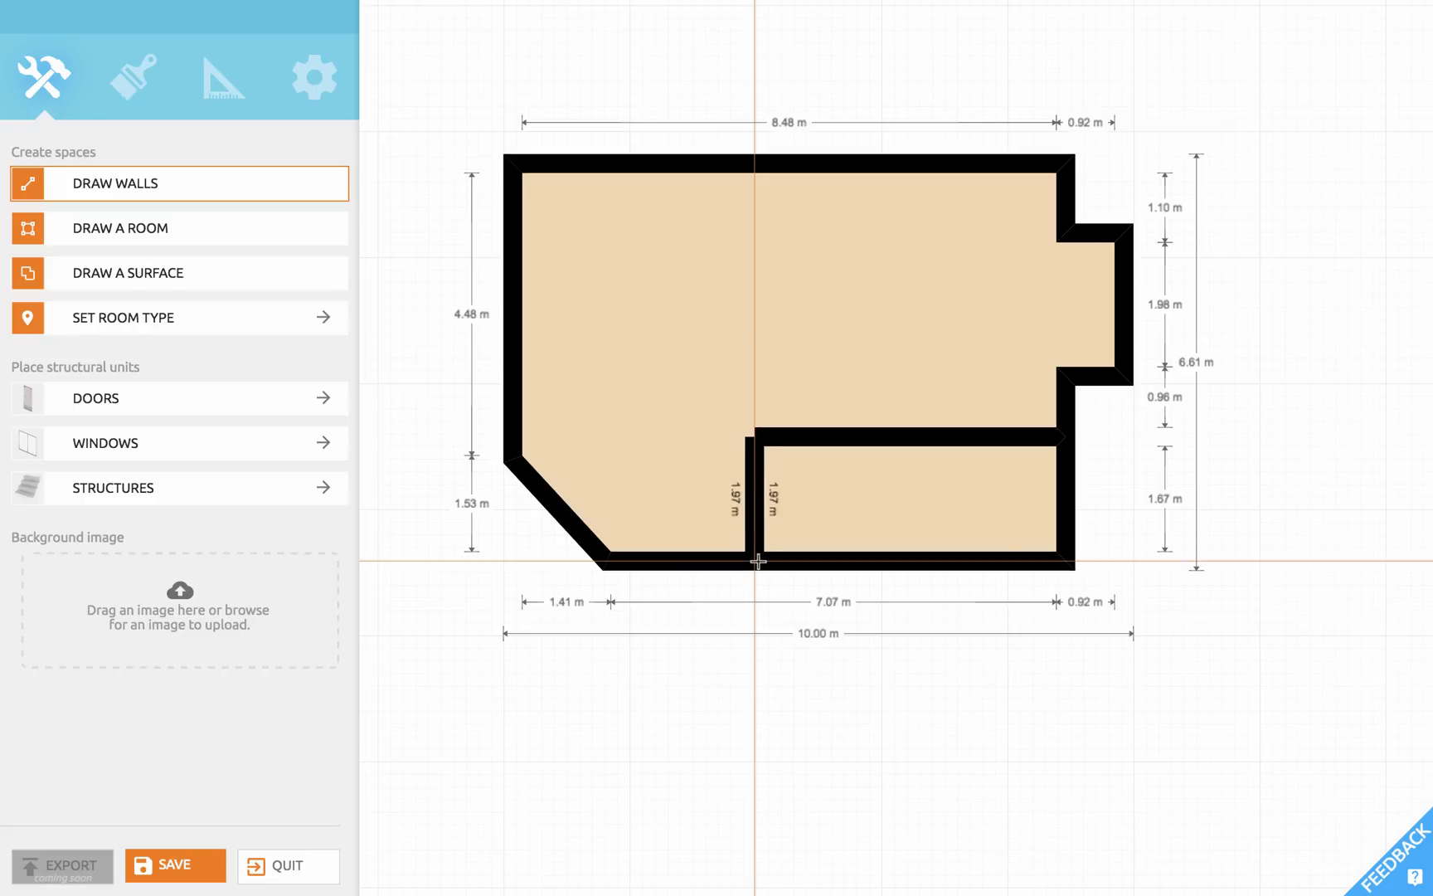
{"action": "left_click", "coordinate": [758, 561]}
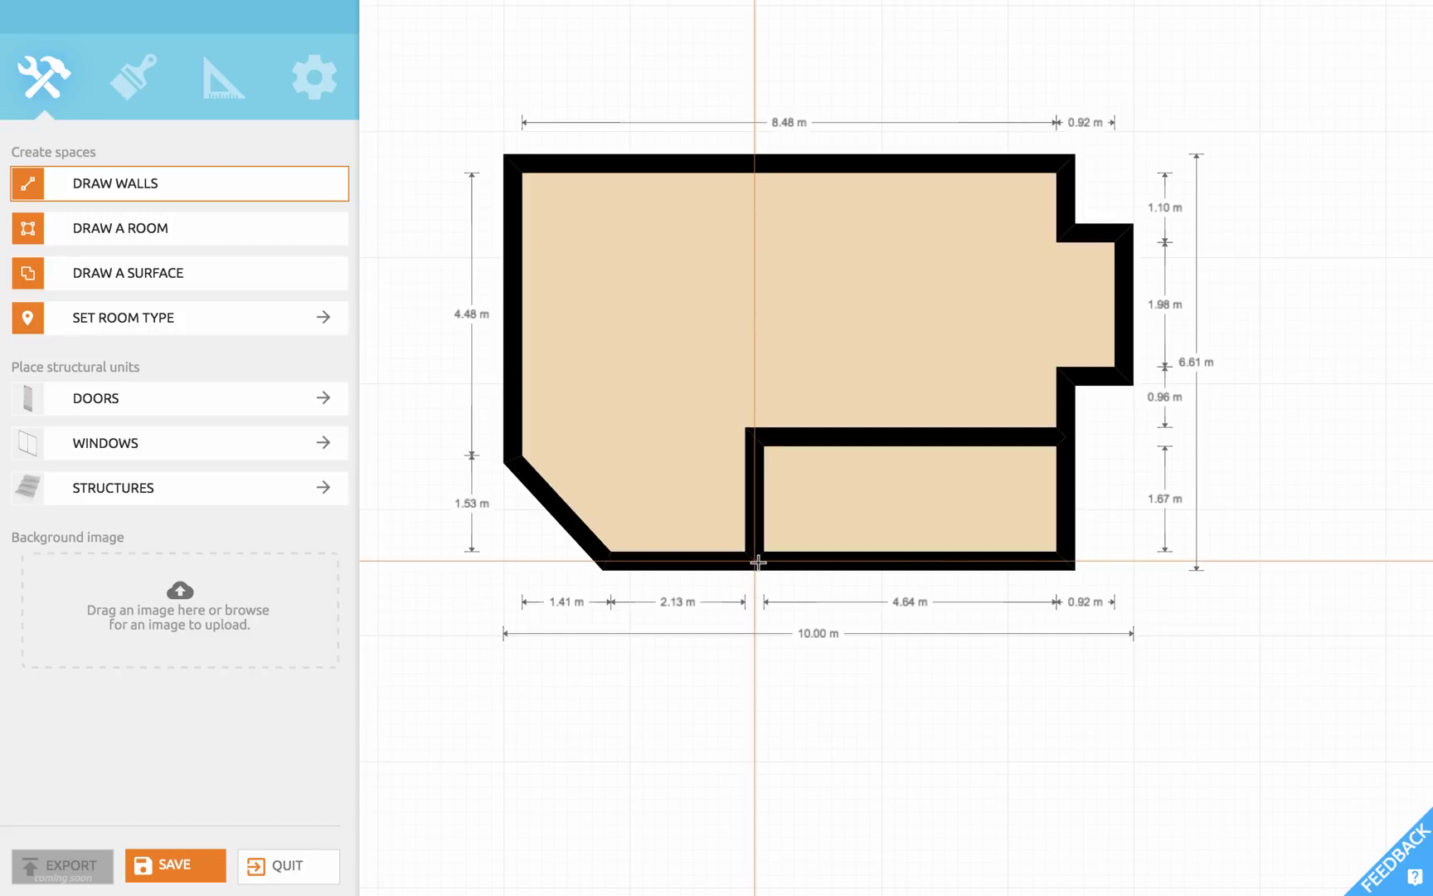
{"action": "left_click", "coordinate": [758, 562]}
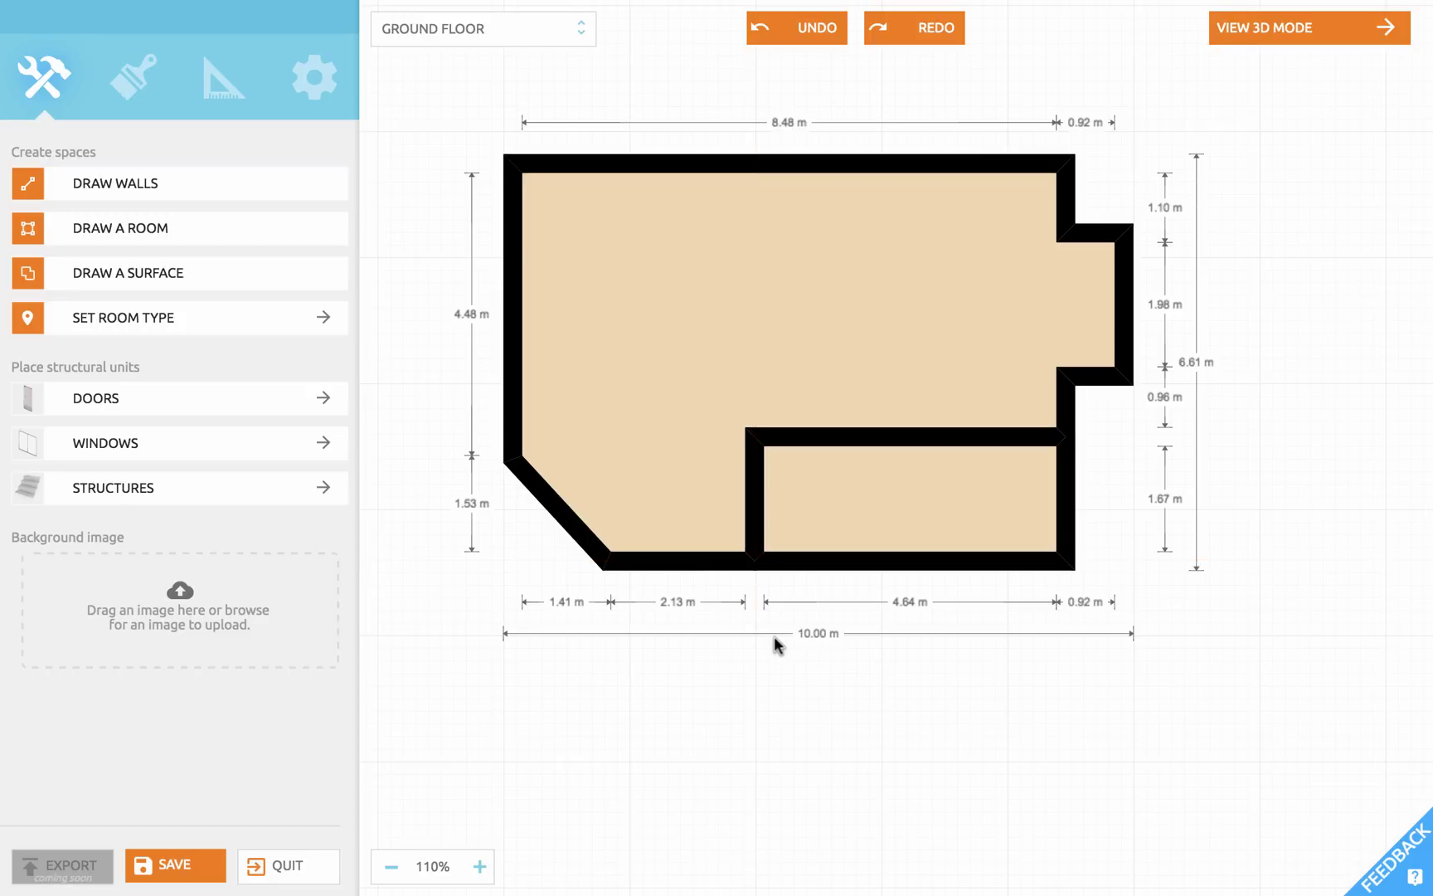
- Set the vertical interior wall's thickness to 15 cm
{"action": "left_click", "coordinate": [749, 503]}
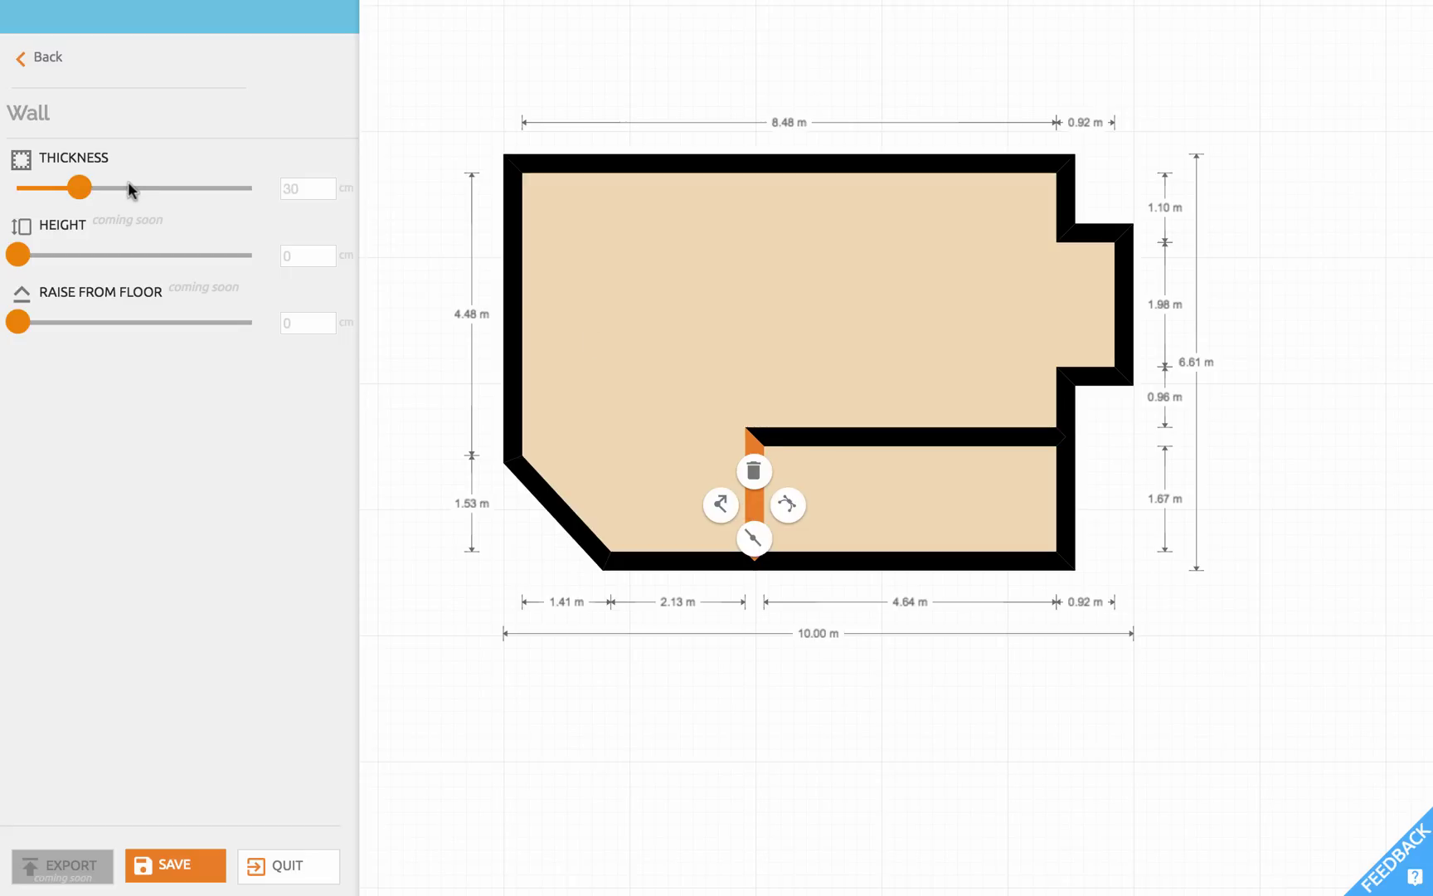
{"action": "left_click_drag", "start_coordinate": [83, 193], "coordinate": [56, 193]}
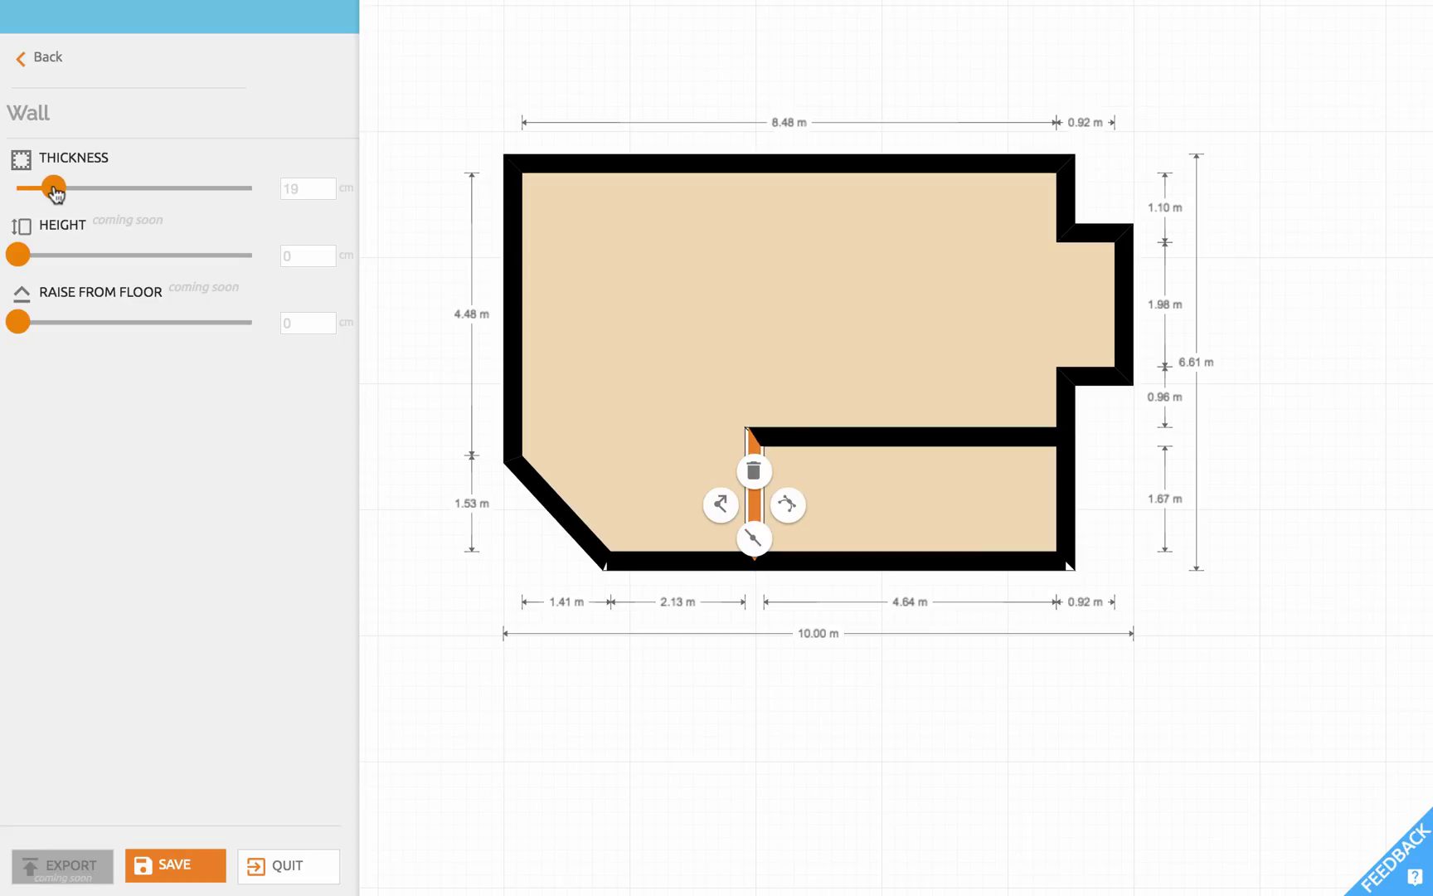
{"action": "double_click", "coordinate": [267, 188]}
{"action": "type", "text": "15"}
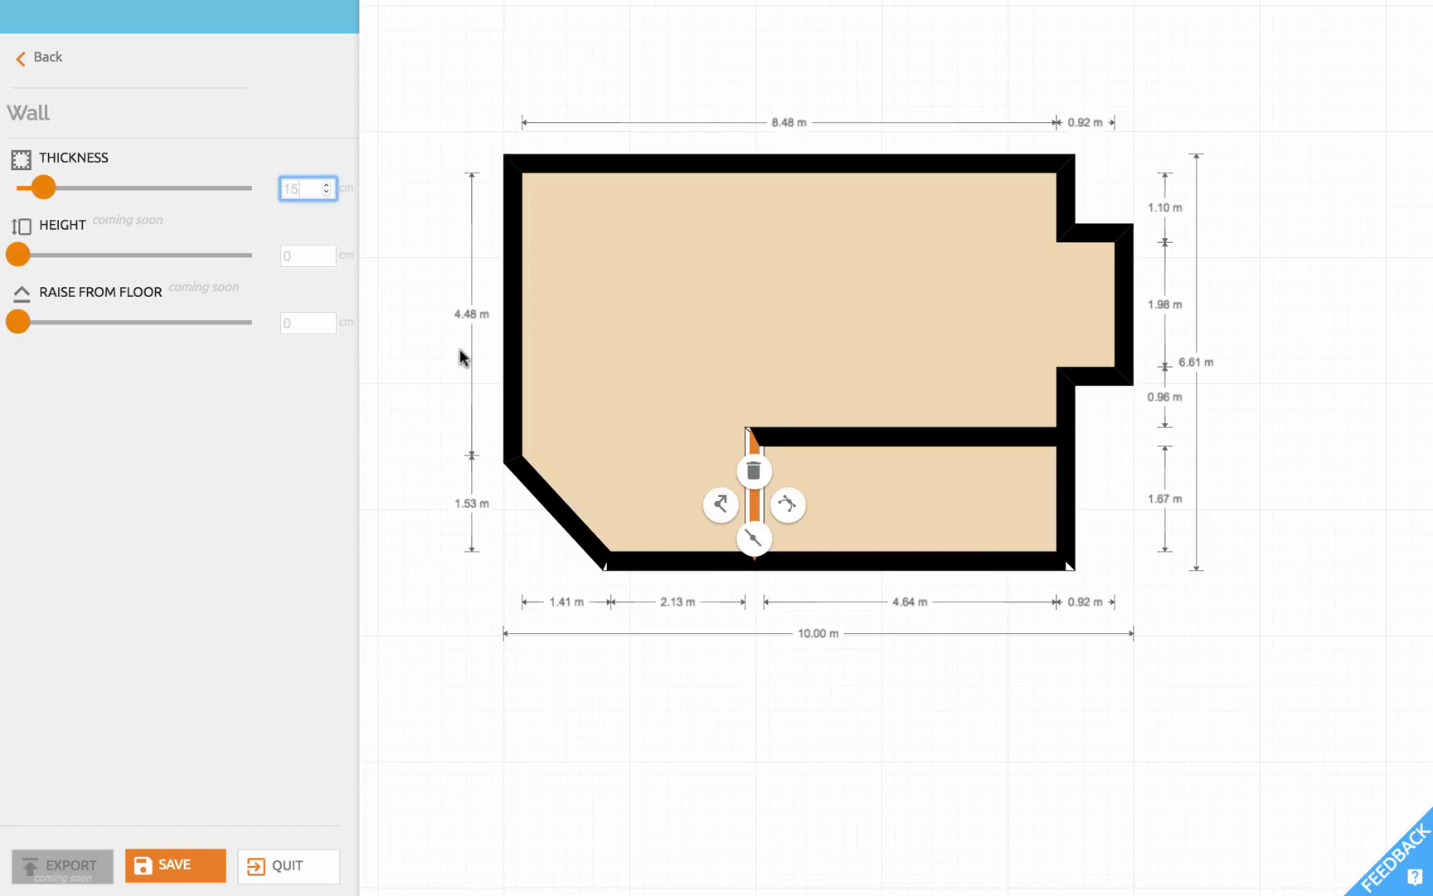
{"action": "left_click", "coordinate": [440, 492]}
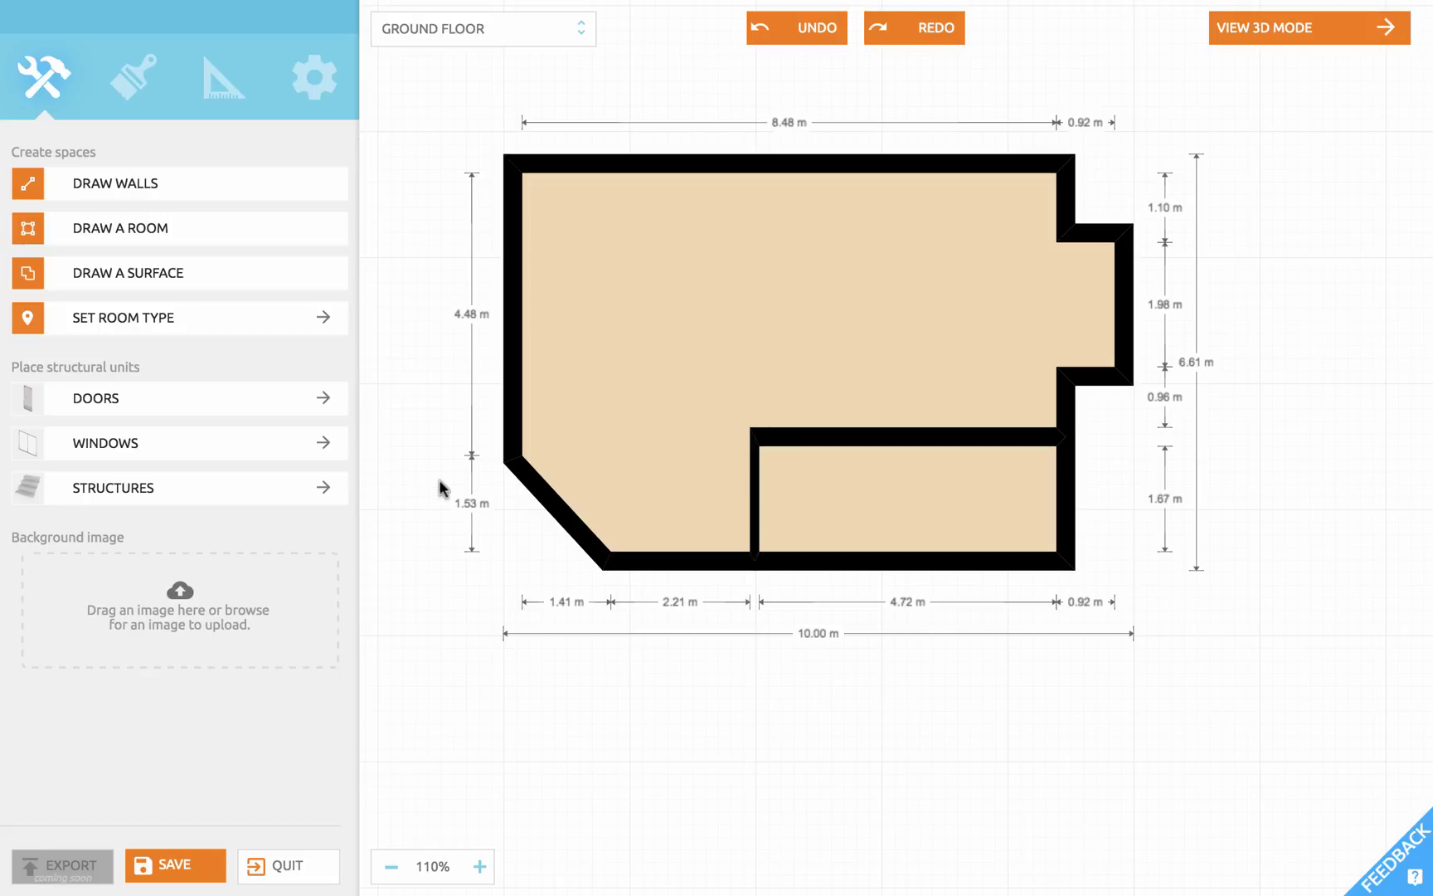
- Thin the horizontal interior wall to 15 cm and move it slightly upward
{"action": "left_click", "coordinate": [796, 438]}
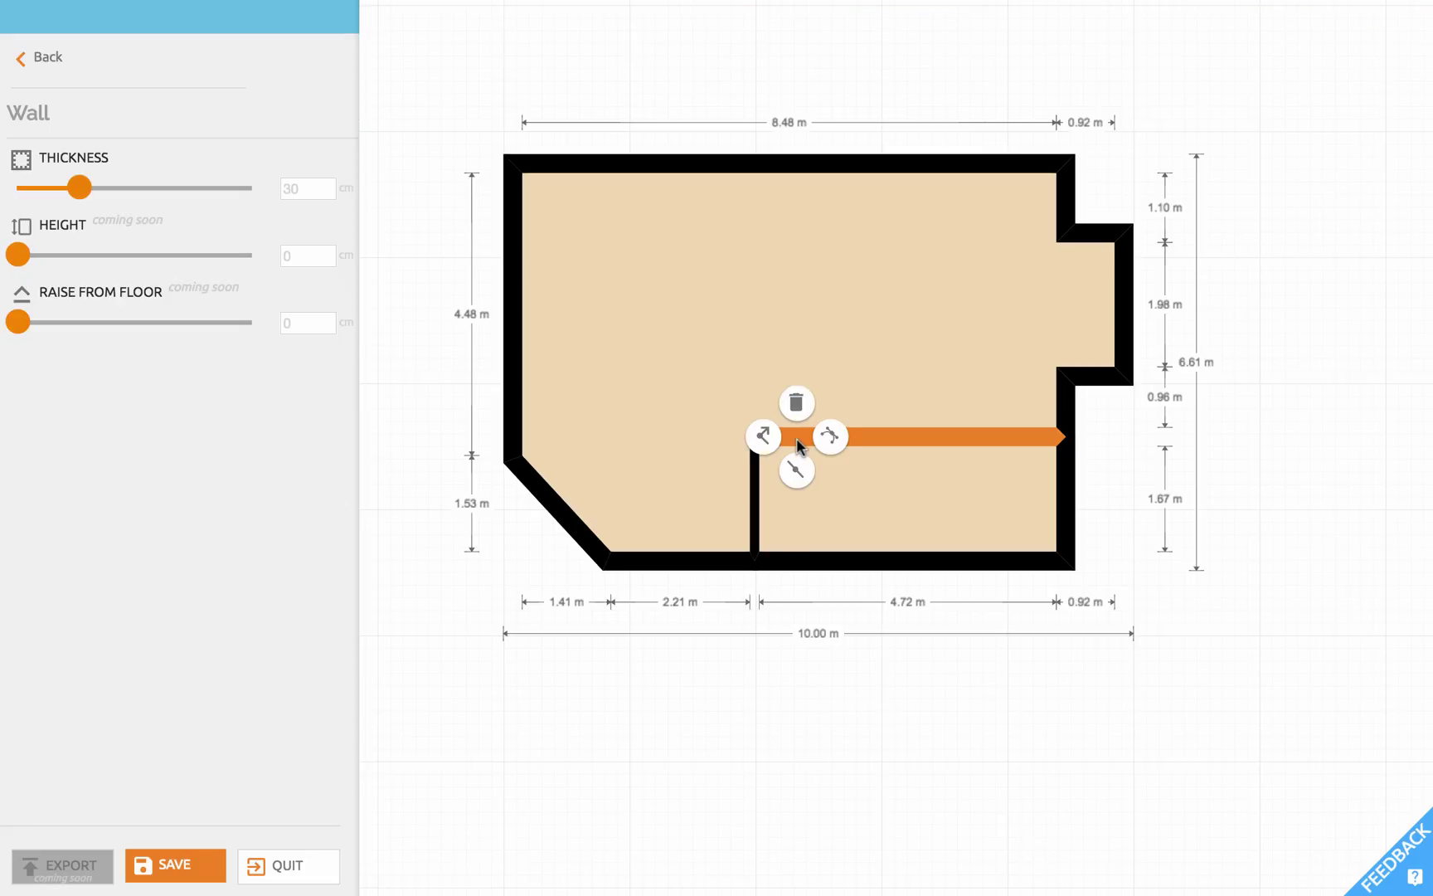
{"action": "double_click", "coordinate": [288, 188]}
{"action": "type", "text": "15"}
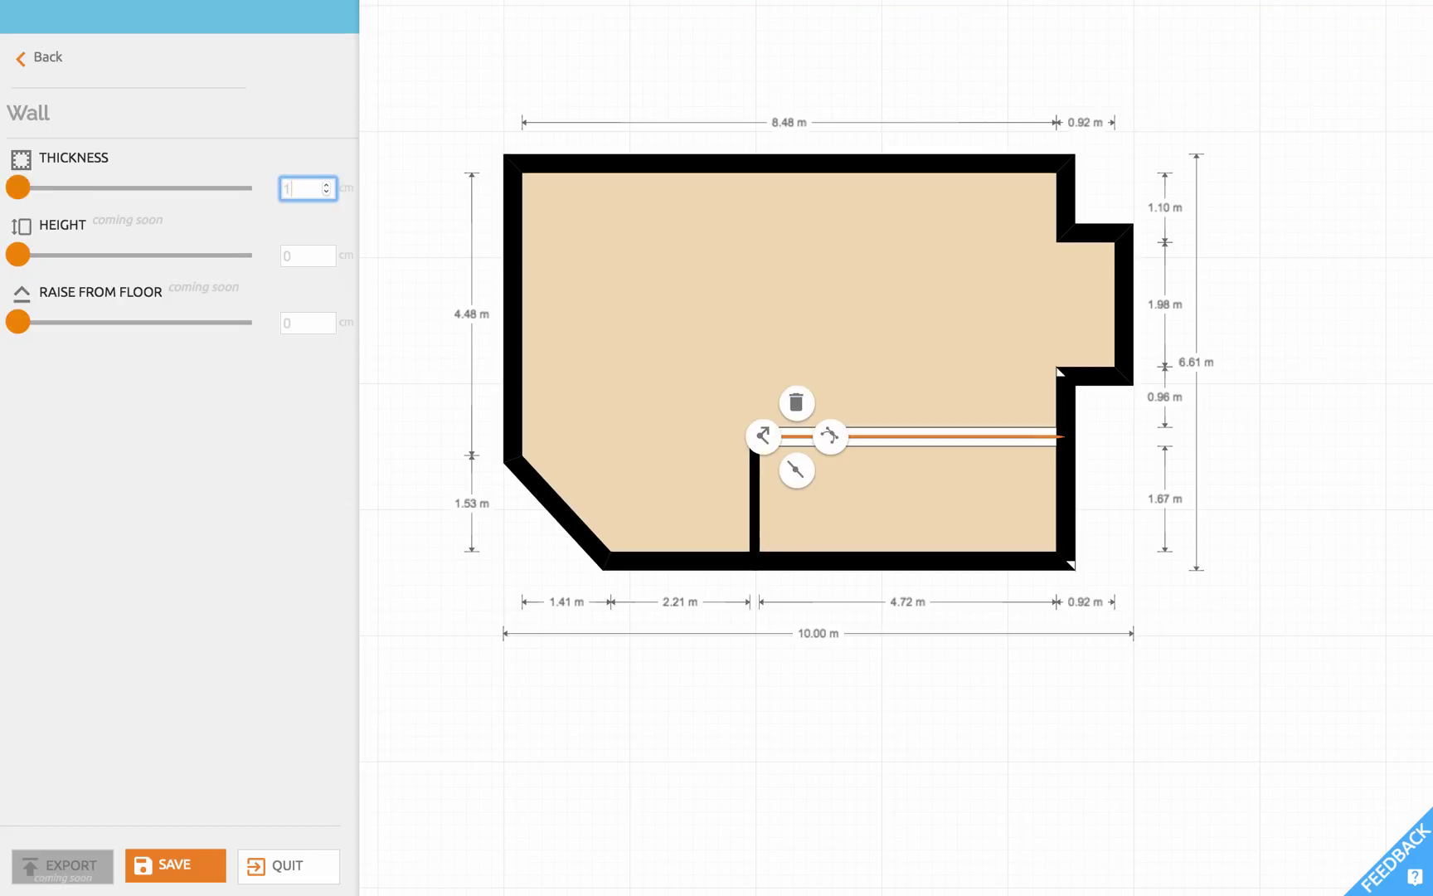
{"action": "left_click", "coordinate": [391, 380]}
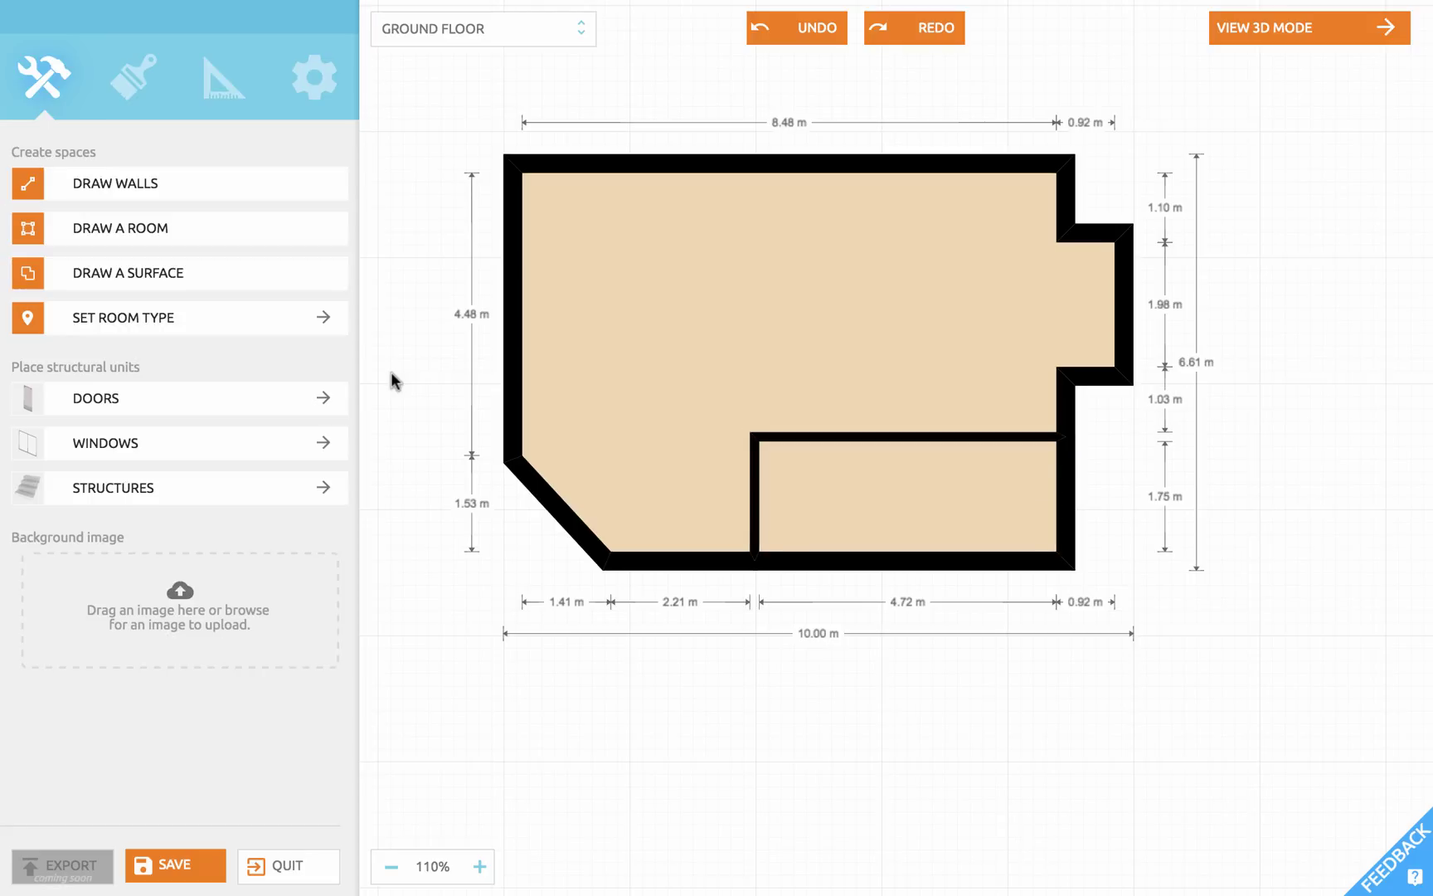
{"action": "left_click_drag", "start_coordinate": [835, 437], "coordinate": [835, 419]}
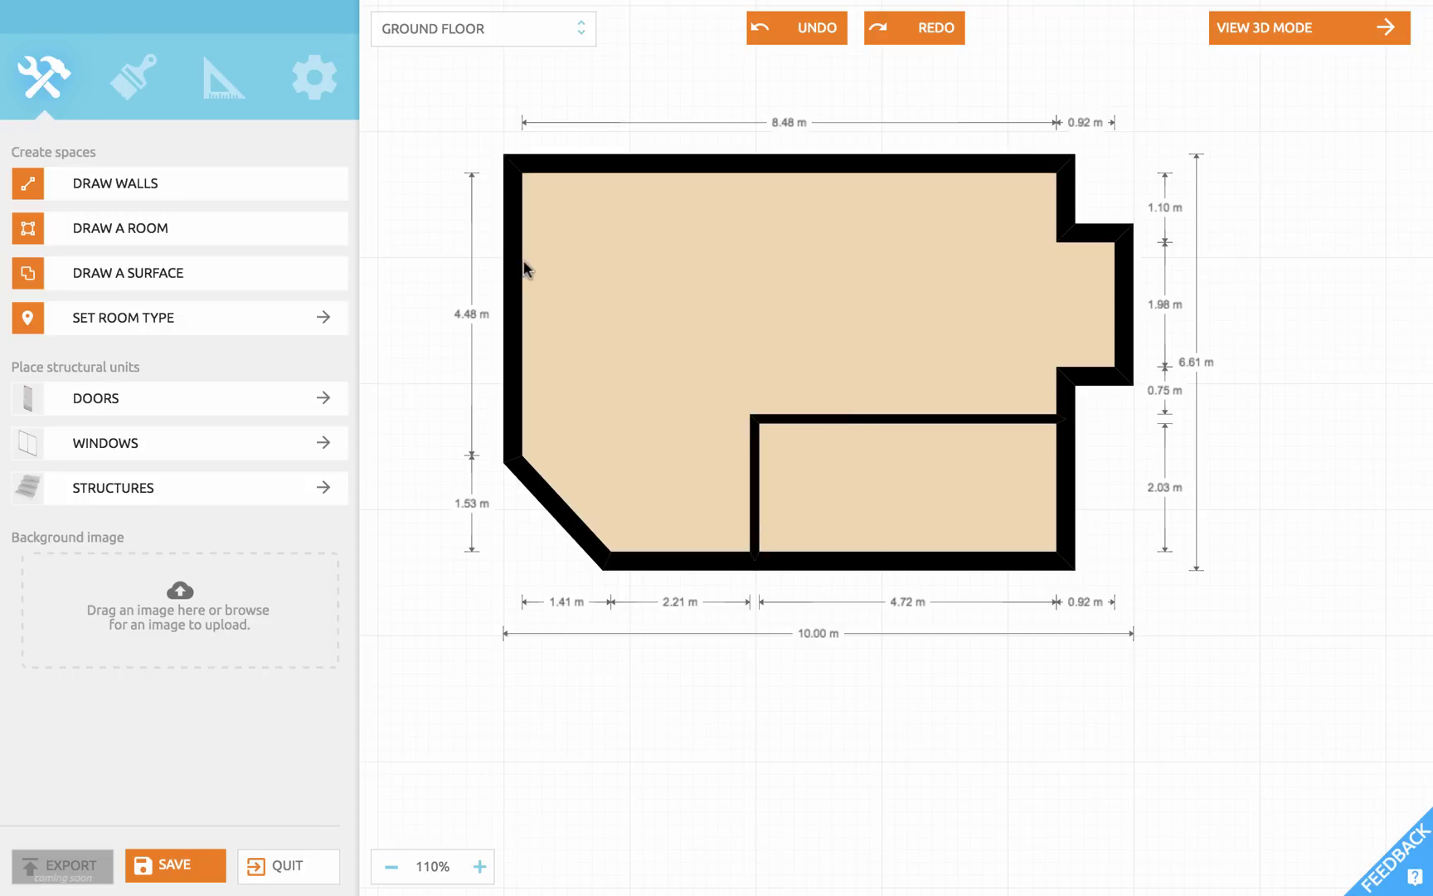
- Change the default Wall Thickness in Settings to 15 cm
{"action": "left_click", "coordinate": [290, 88]}
{"action": "double_click", "coordinate": [280, 250]}
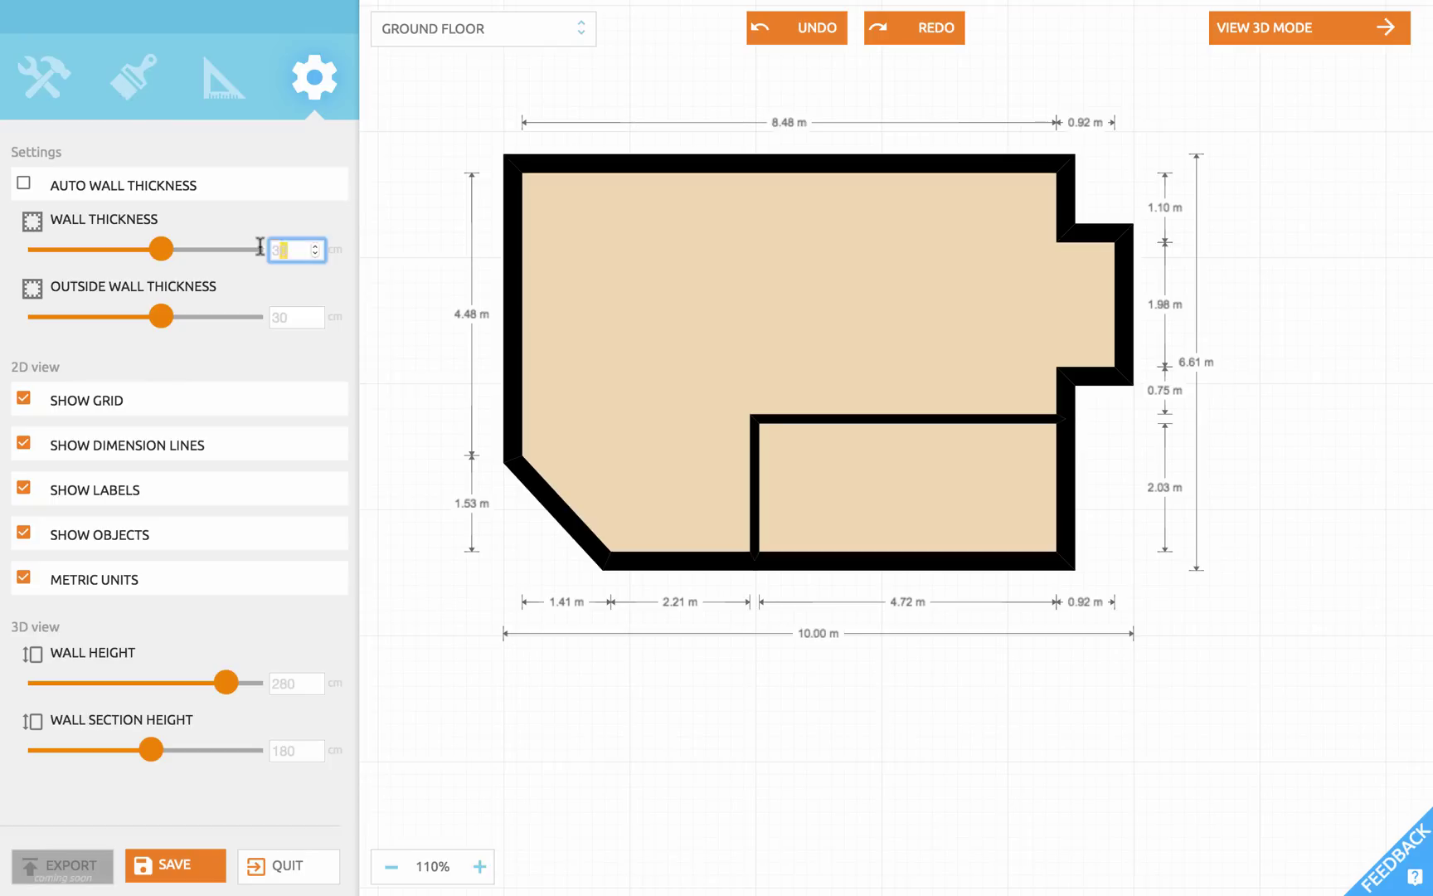
{"action": "type", "text": "15"}
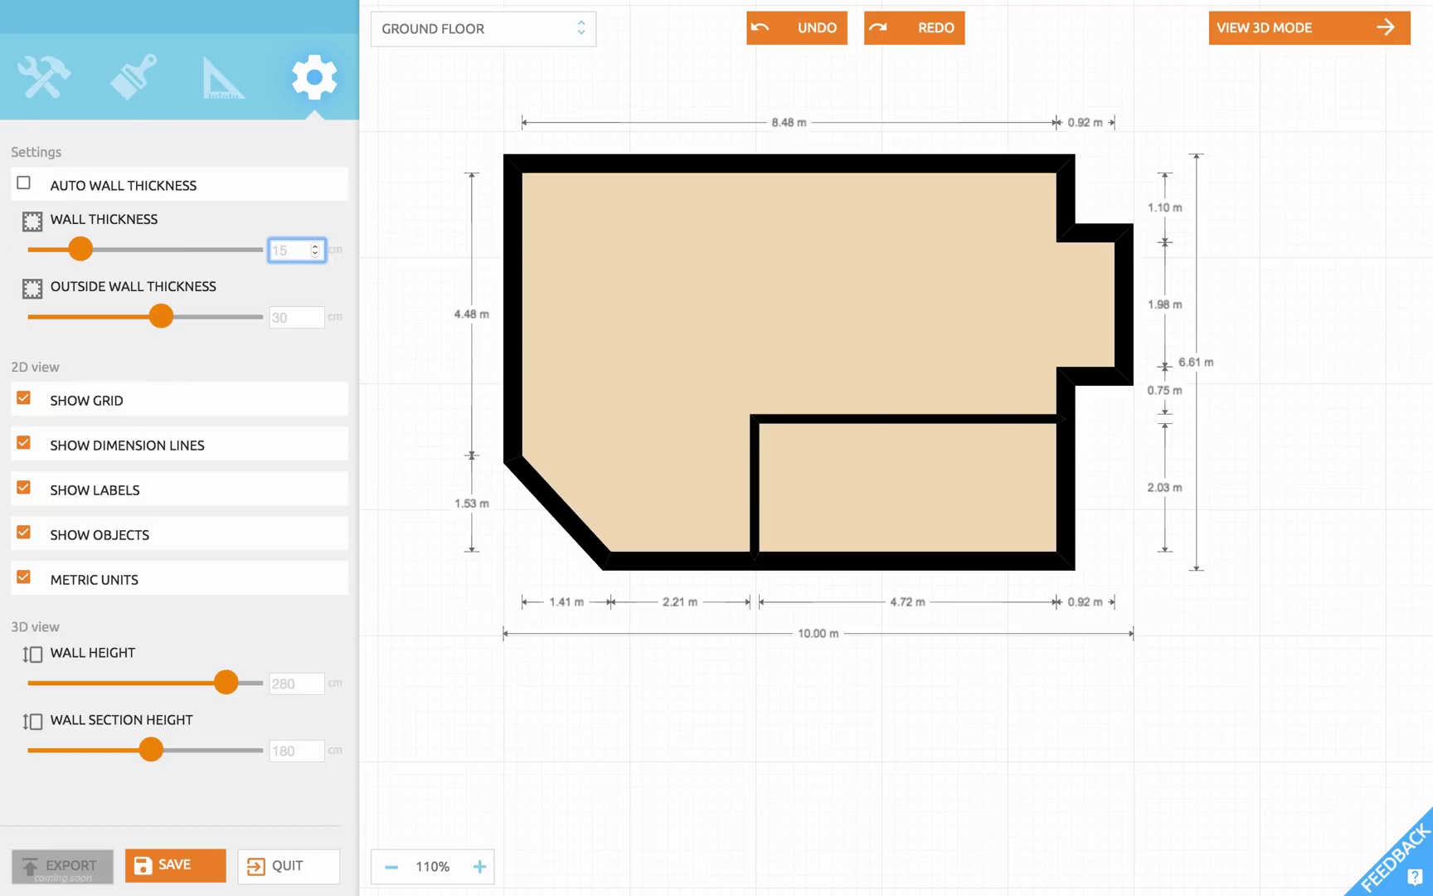
{"action": "left_click", "coordinate": [46, 79]}
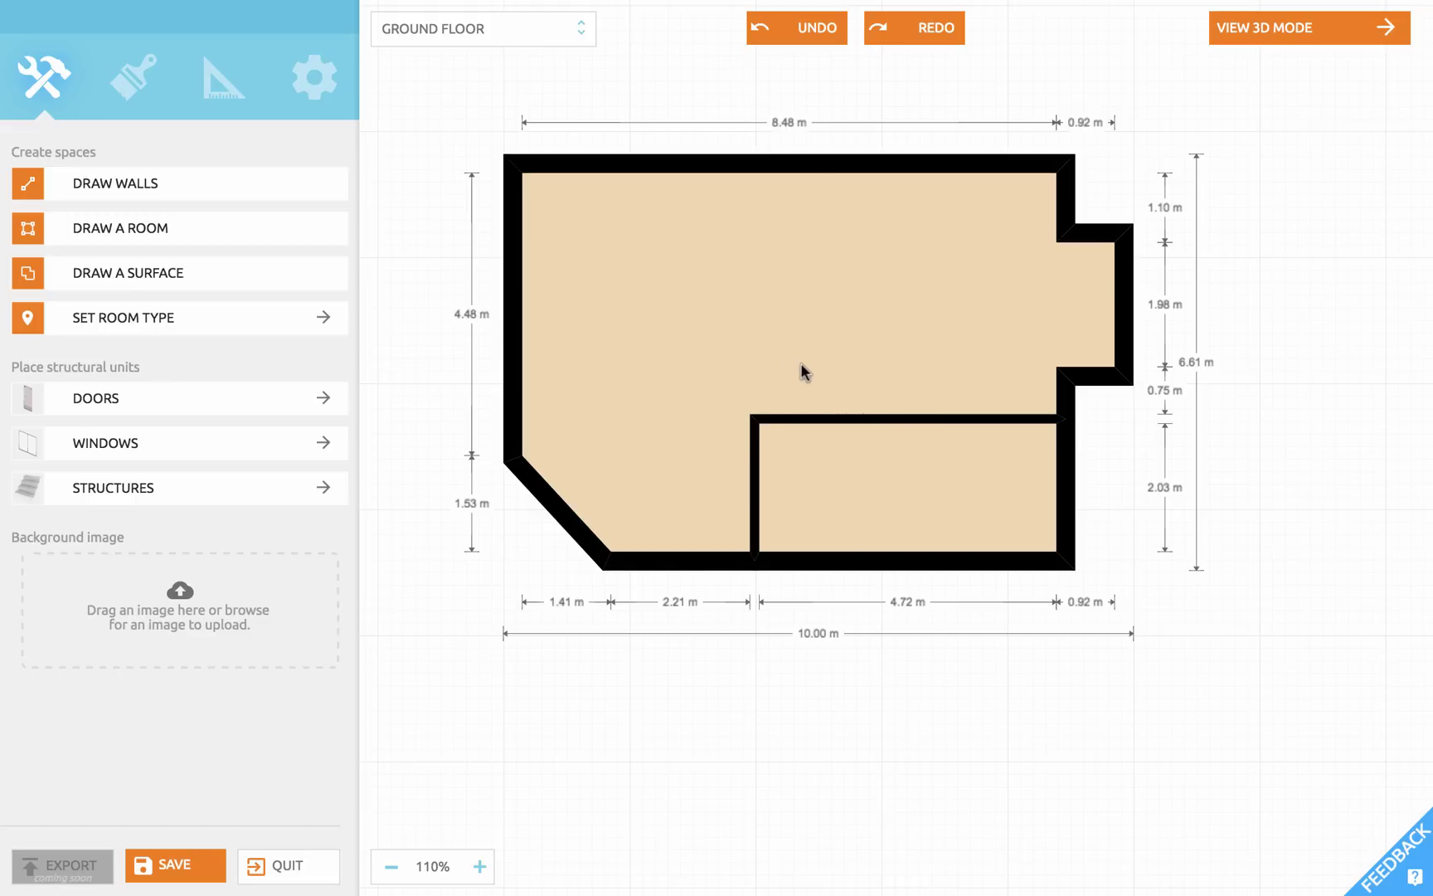
- Draw a 3.00 m by 1.18 m room above the lower-right room, then a second room inside its left part
{"action": "left_click", "coordinate": [112, 232]}
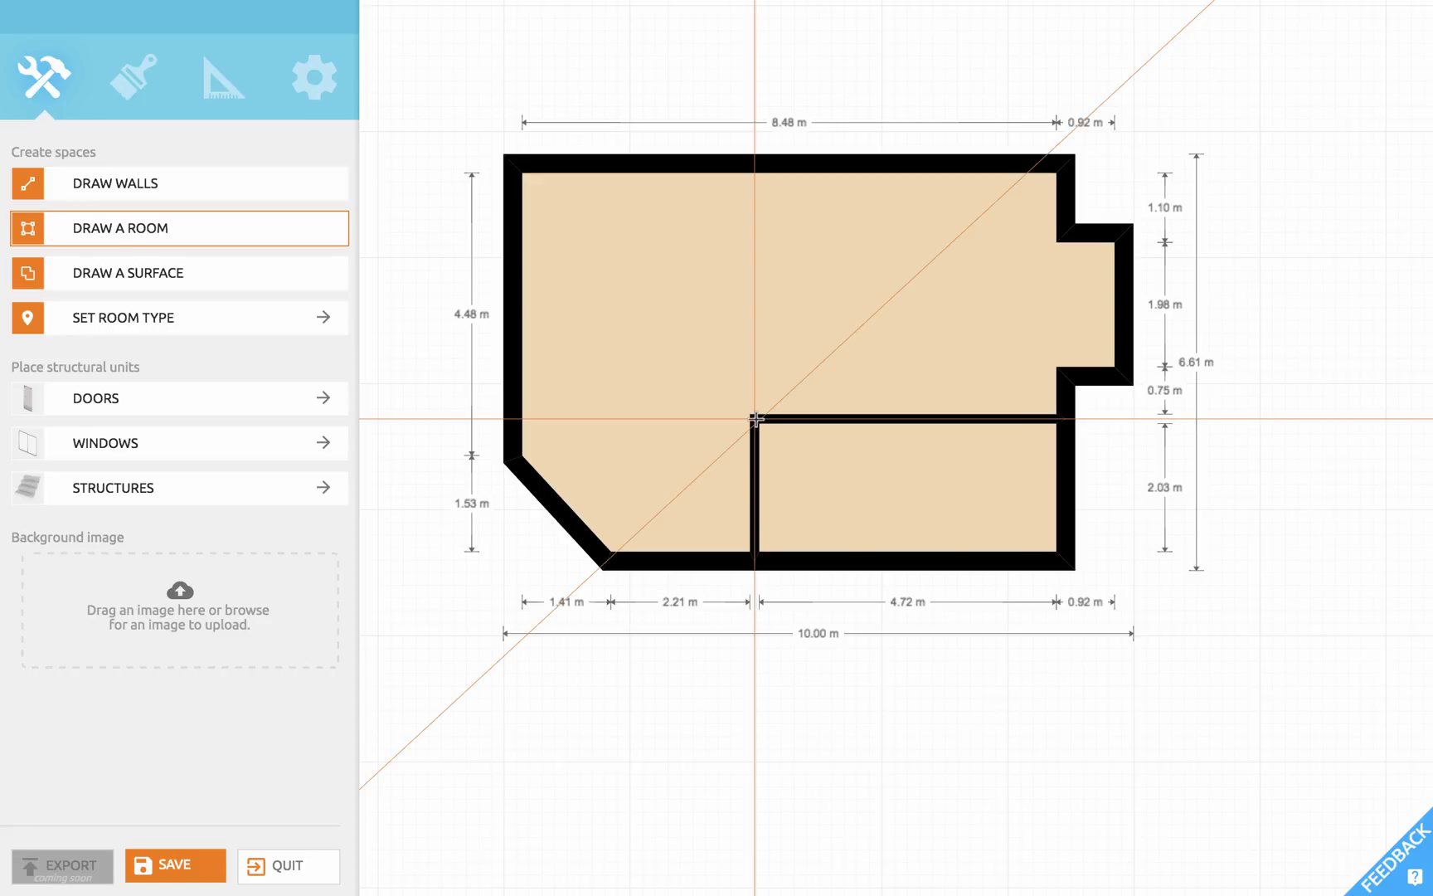
{"action": "mouse_move", "coordinate": [755, 419]}
{"action": "left_mouse_down"}
{"action": "mouse_move", "coordinate": [790, 381]}
{"action": "mouse_move", "coordinate": [952, 336]}
{"action": "left_mouse_up"}
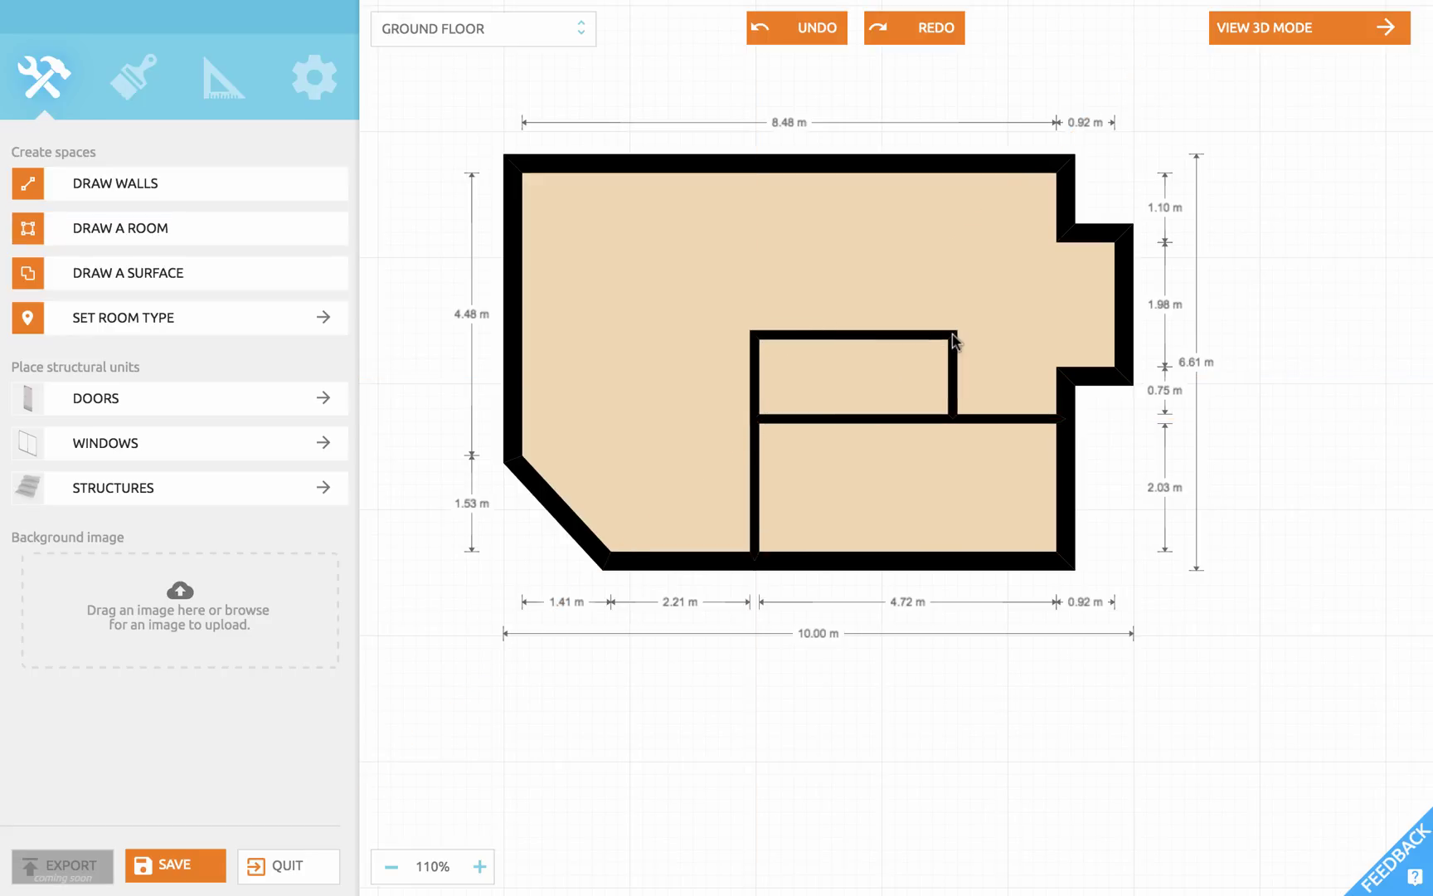
{"action": "left_click", "coordinate": [184, 239]}
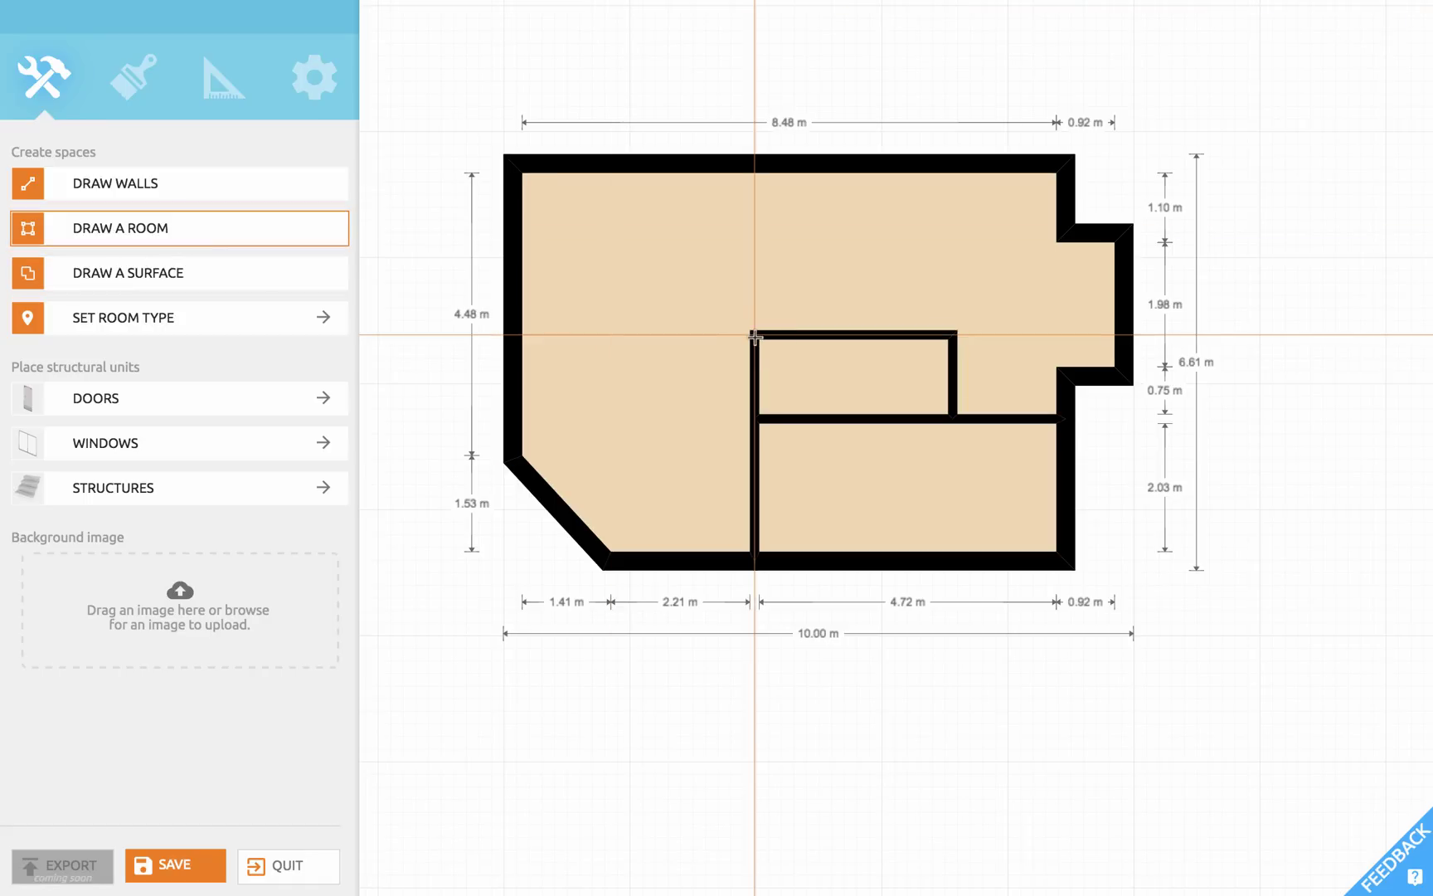
{"action": "left_click_drag", "start_coordinate": [755, 335], "coordinate": [825, 421]}
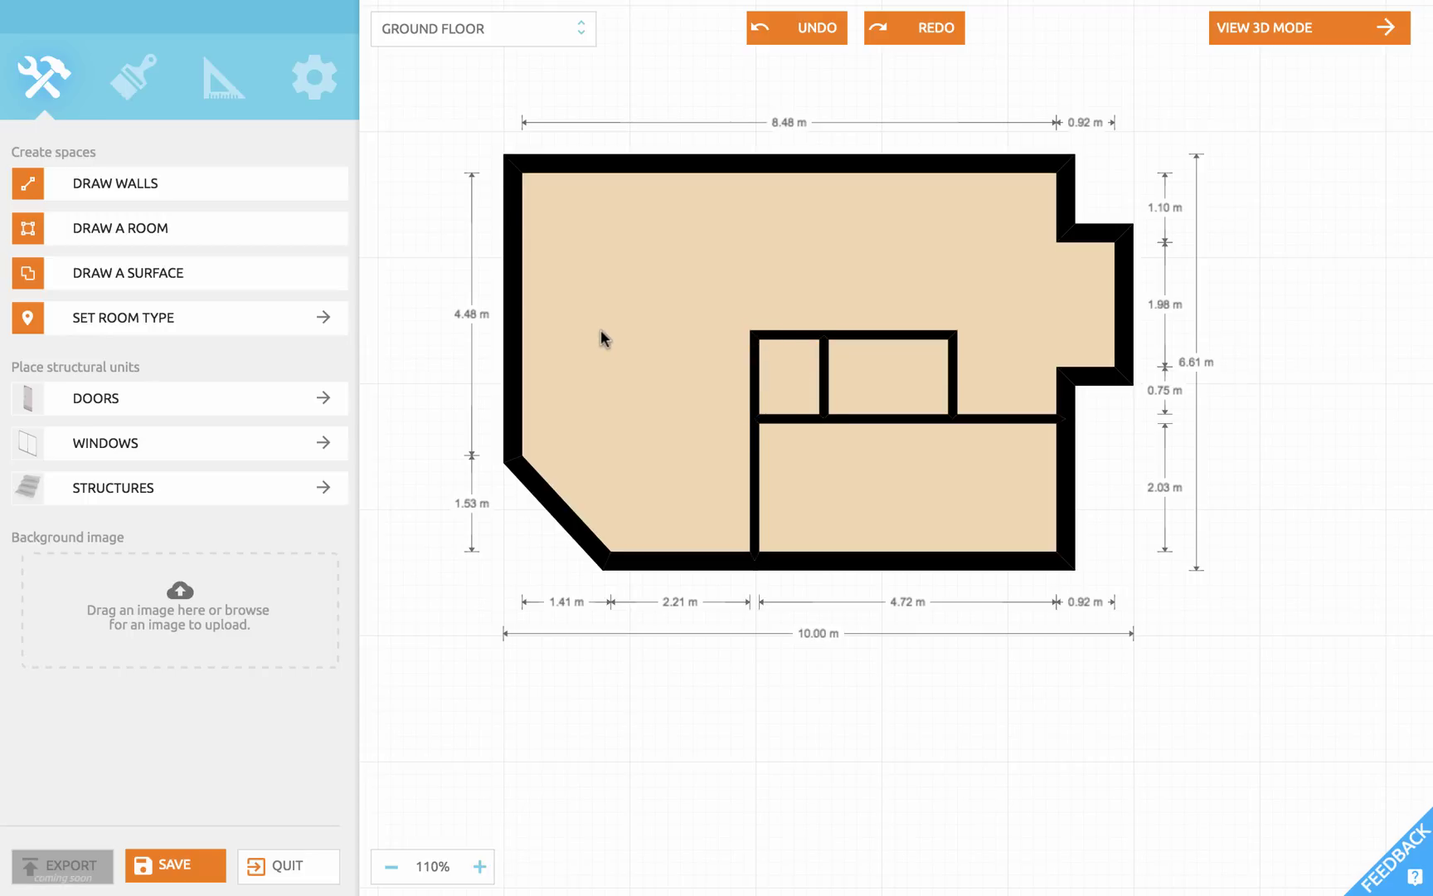
- Draw a 2.15 m interior wall leftward from the small room's top-left corner
{"action": "left_click", "coordinate": [128, 184]}
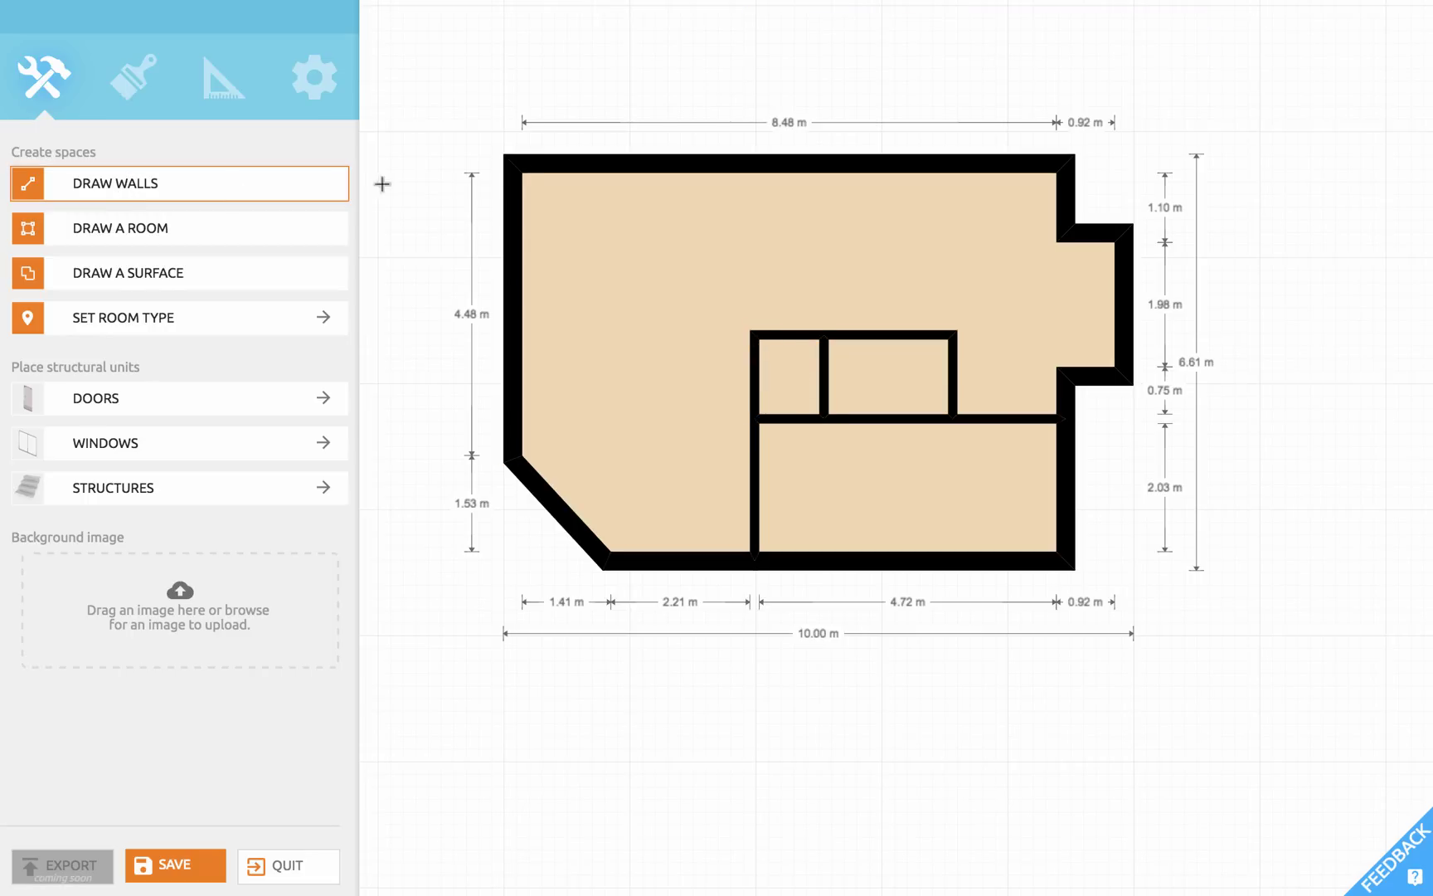
{"action": "left_click", "coordinate": [754, 334]}
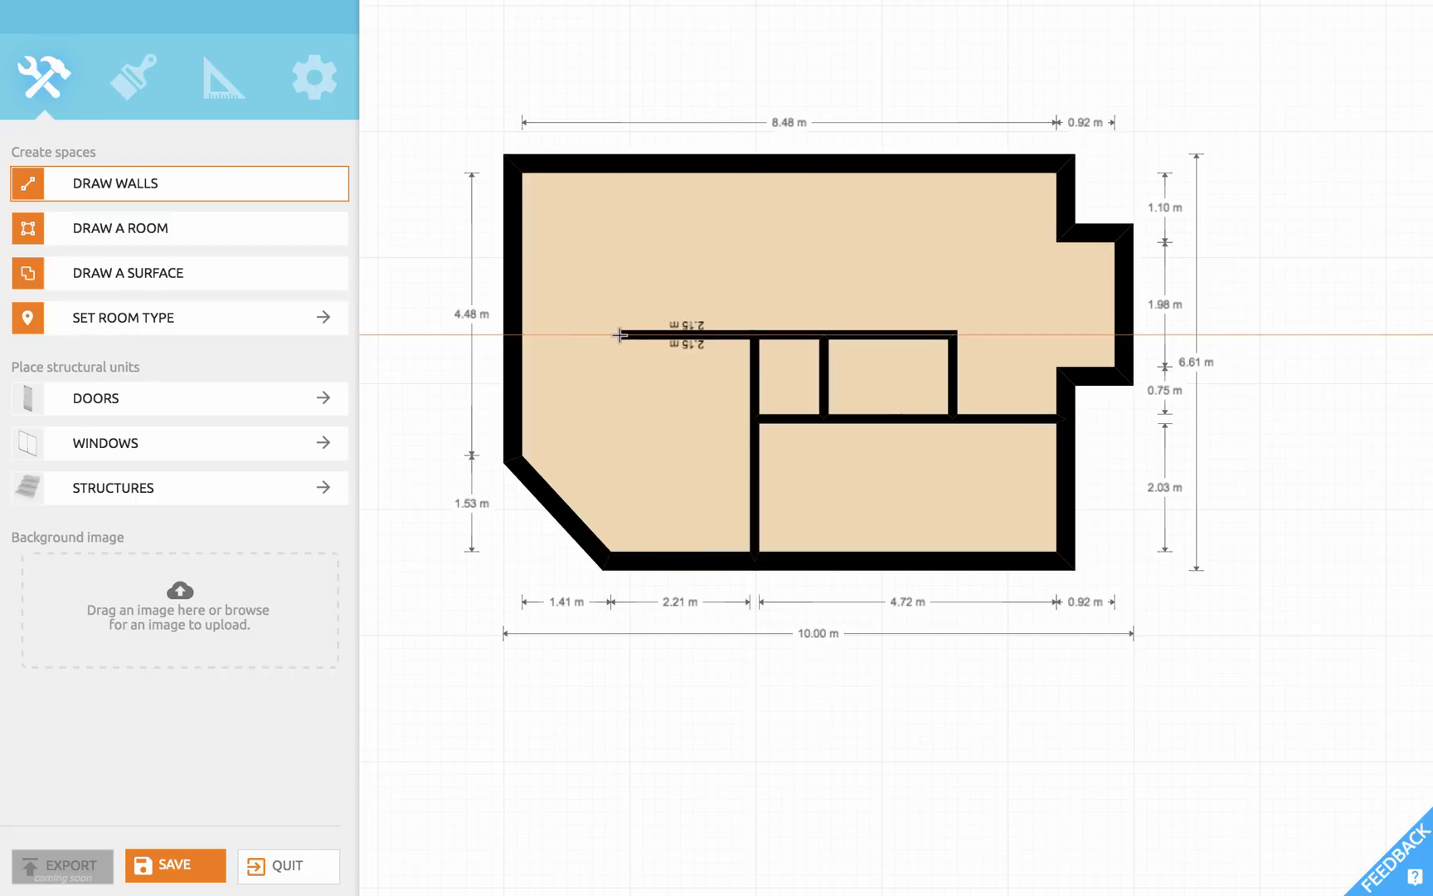
{"action": "double_click", "coordinate": [627, 335]}
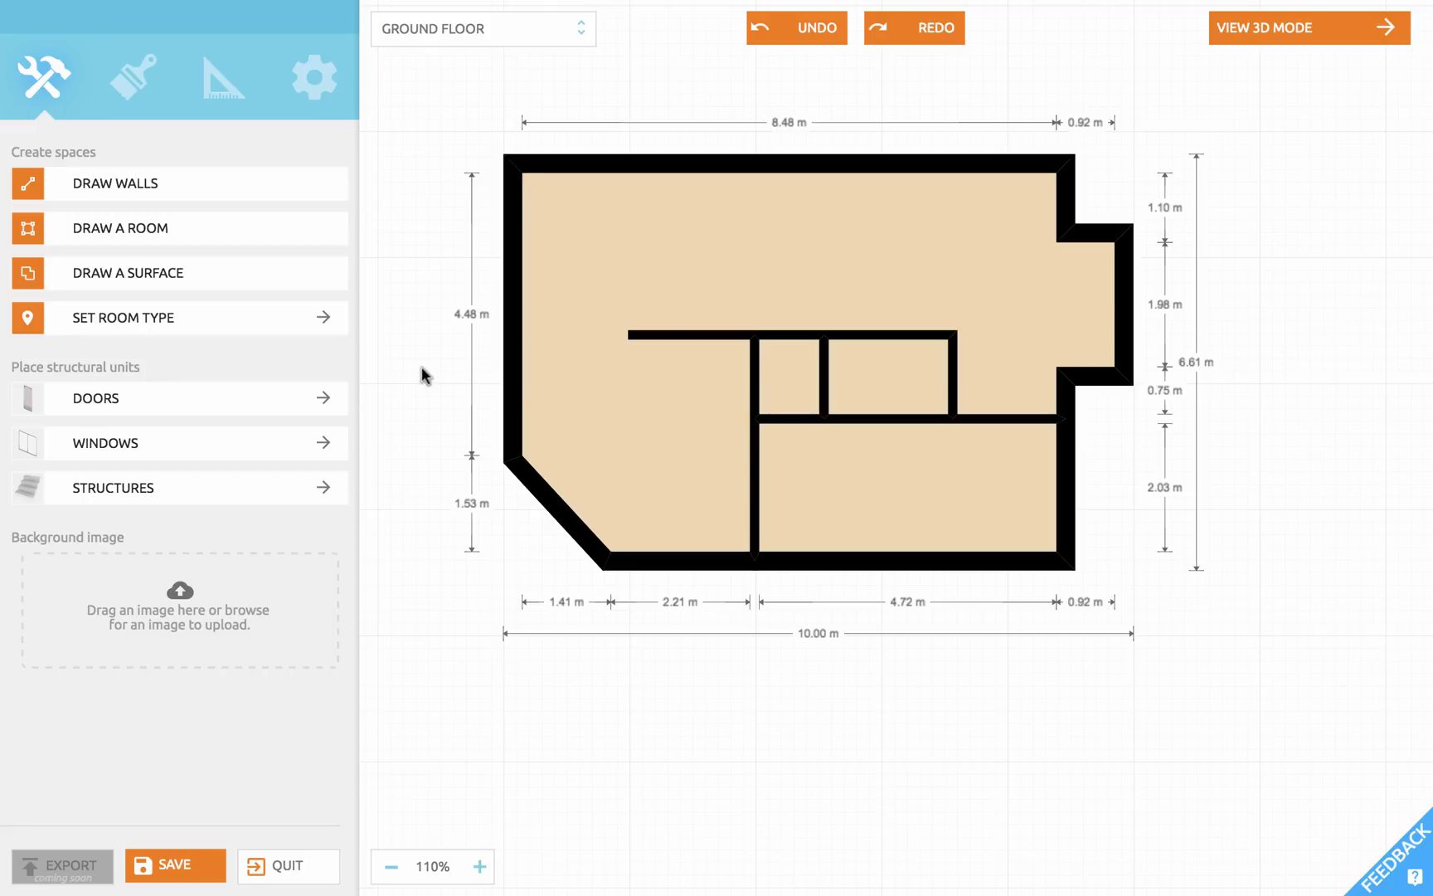
{"action": "left_click_drag", "start_coordinate": [420, 375], "coordinate": [431, 394]}
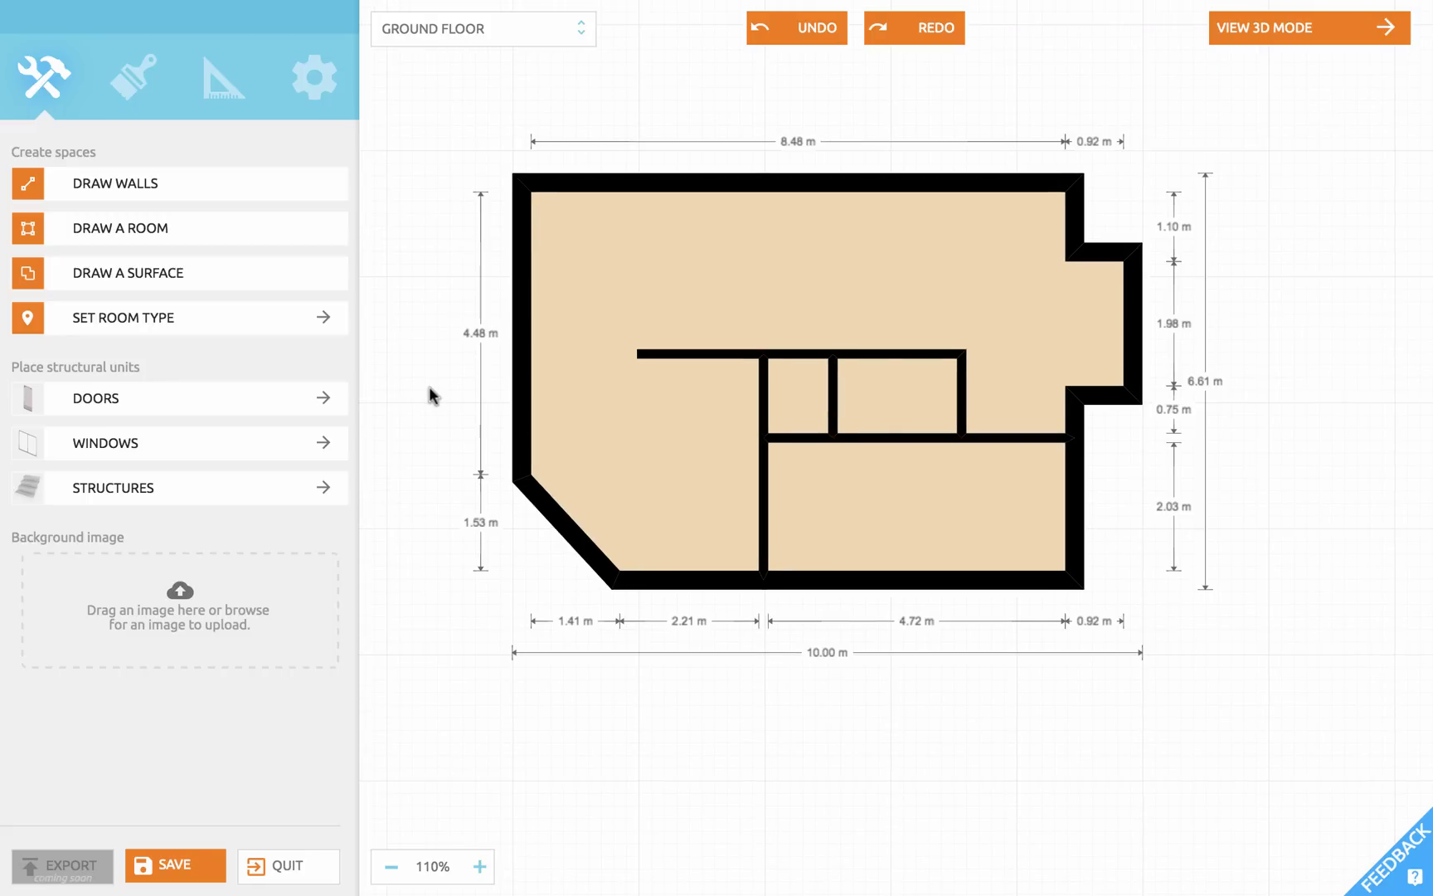
{"action": "left_click", "coordinate": [1269, 30]}
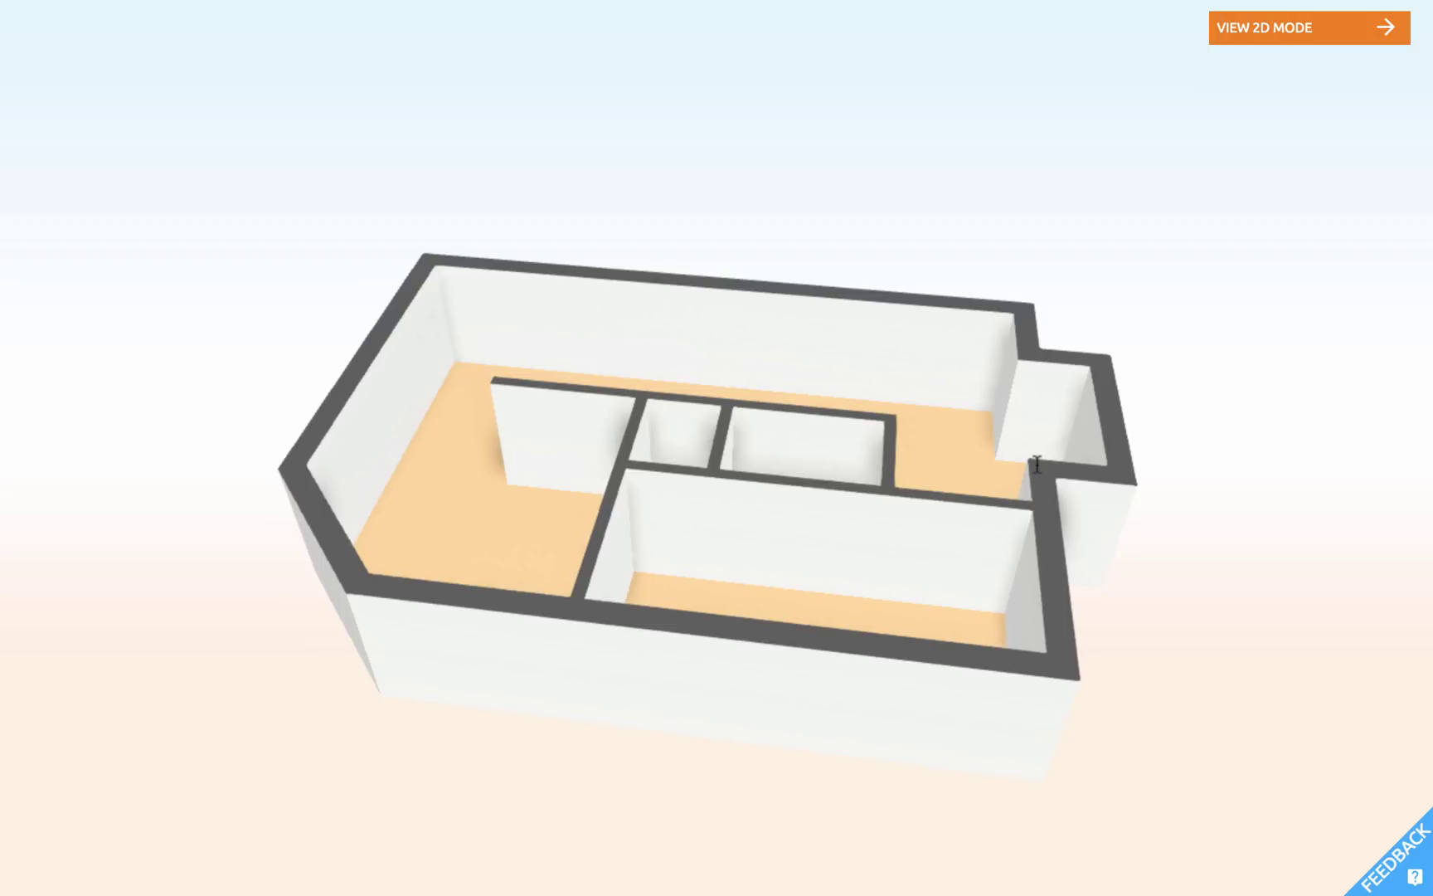
{"action": "left_click", "coordinate": [1274, 33]}
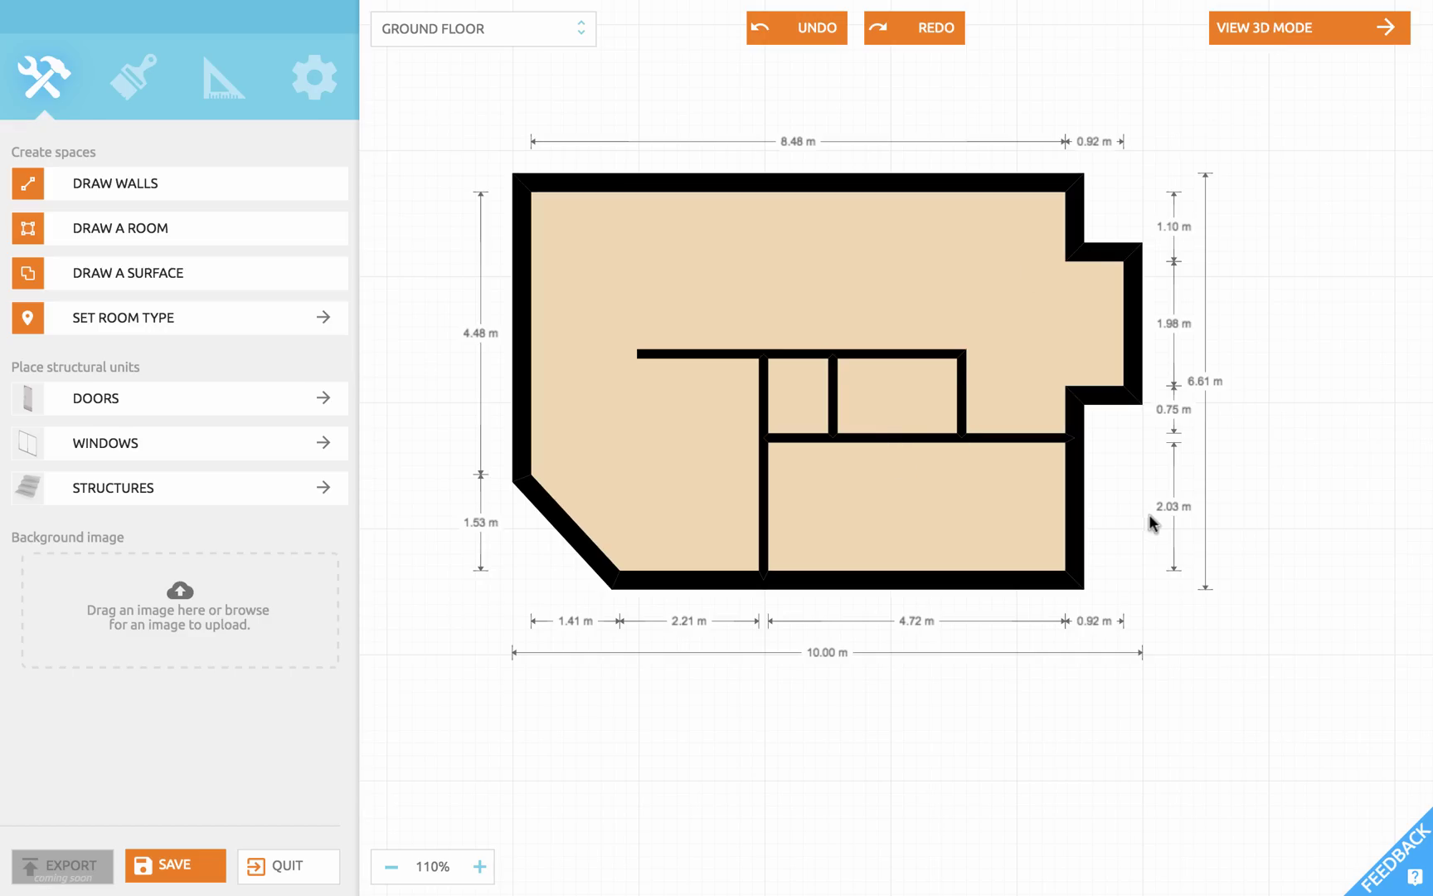